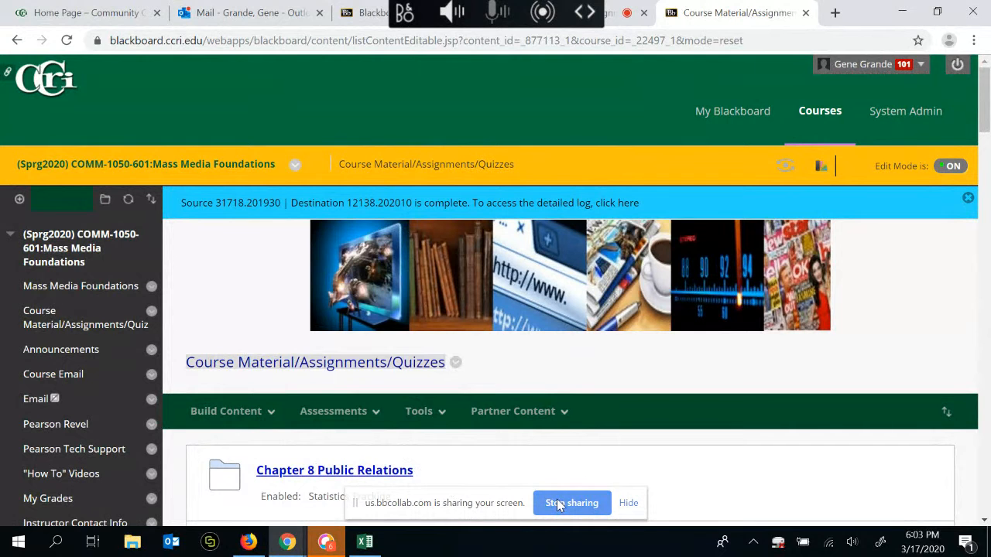
# - Open the Course Material/Assignments/Quizzes area and go into the Chapter 7- Entertainment folder
pyautogui.click(556, 503)
pyautogui.scroll(-2, 144, 120)
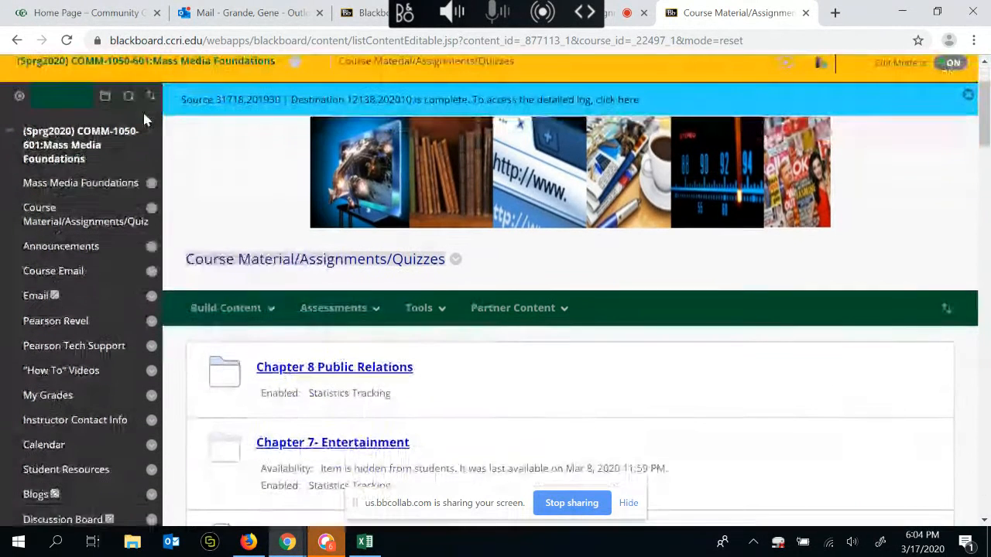
pyautogui.click(37, 220)
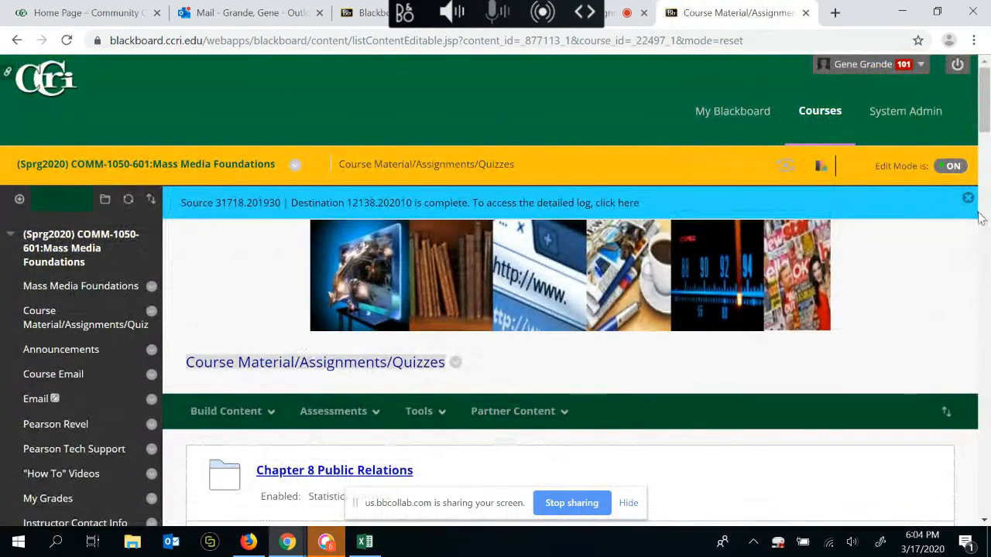
pyautogui.moveTo(983, 99); pyautogui.dragTo(983, 164)
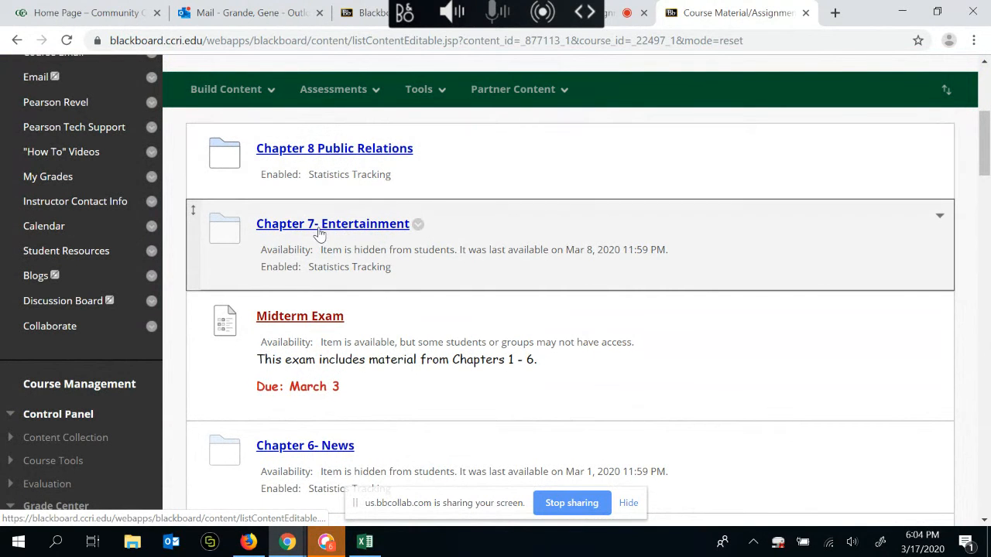
pyautogui.click(319, 225)
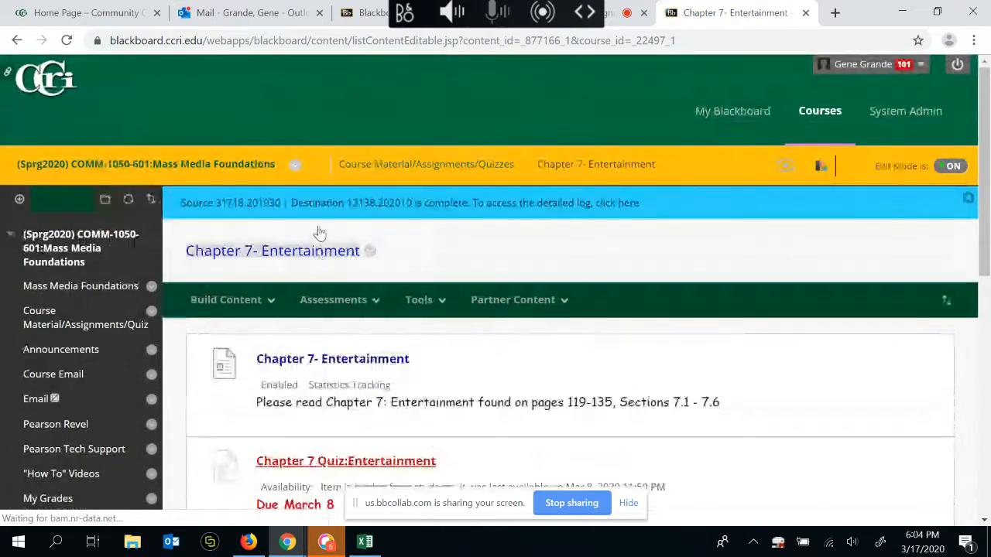
# - Review the Chapter 7- Entertainment items, from the reading and quiz through Choice of Entertainment to the Chapter 7 Journal
pyautogui.moveTo(984, 253); pyautogui.dragTo(984, 366)
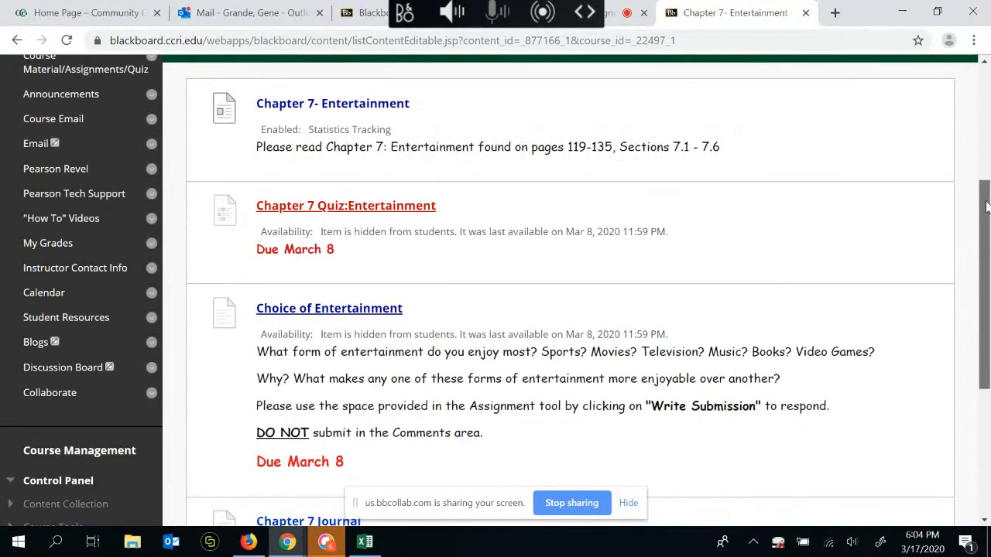
pyautogui.moveTo(986, 206); pyautogui.dragTo(989, 285)
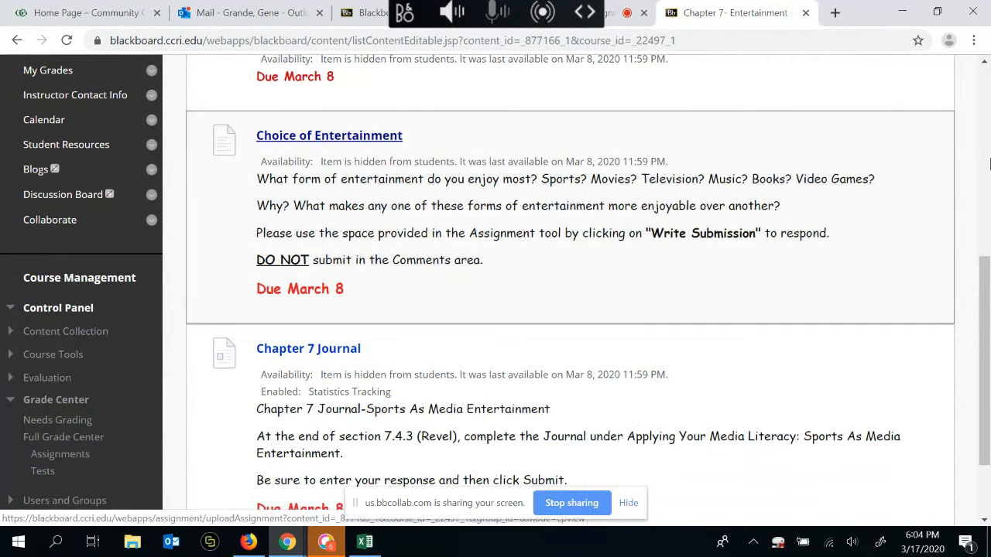
pyautogui.scroll(-2, 986, 271)
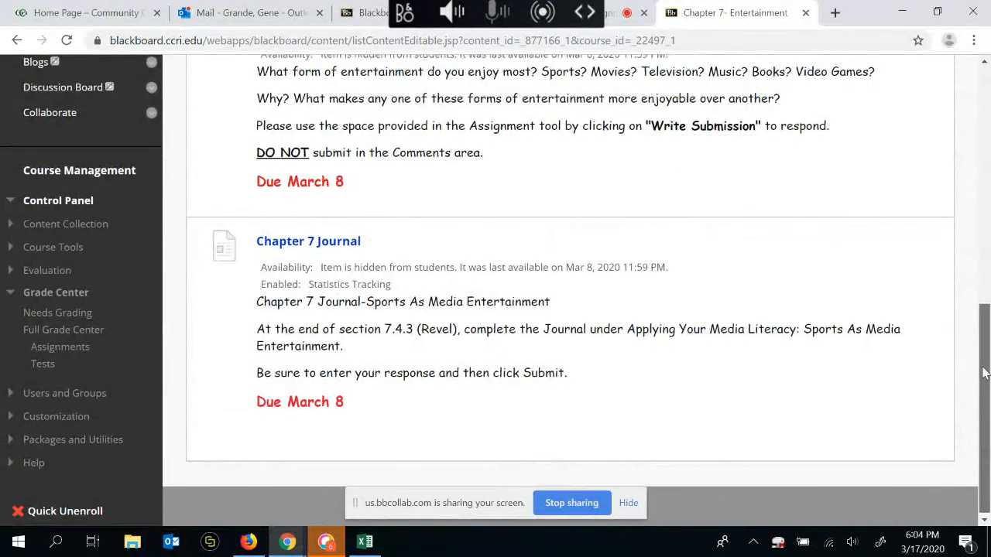
pyautogui.scroll(10, 982, 375)
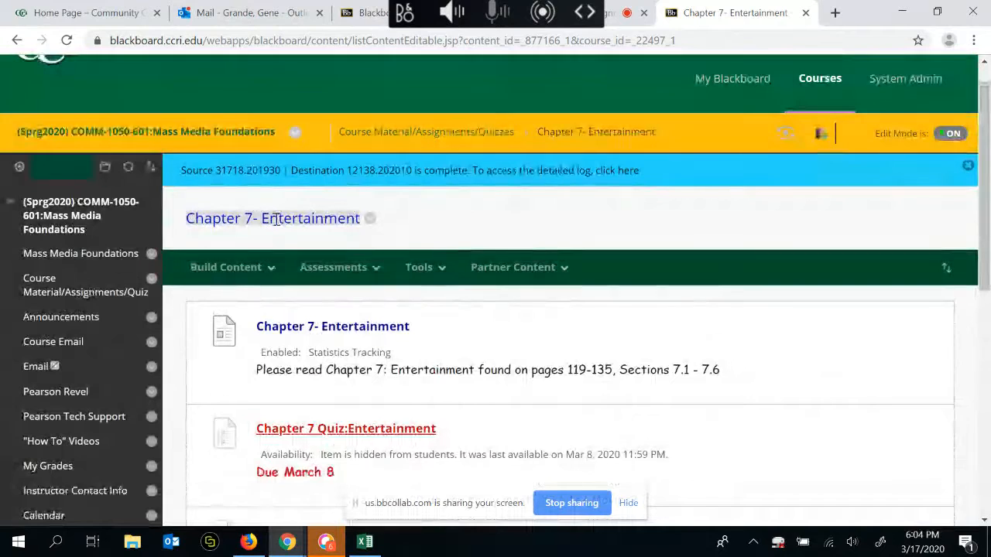
# - Return to Course Material/Assignments/Quizzes, open the Chapter 6- News folder and examine the Fake News - Ch.6 assignment entry
pyautogui.click(29, 284)
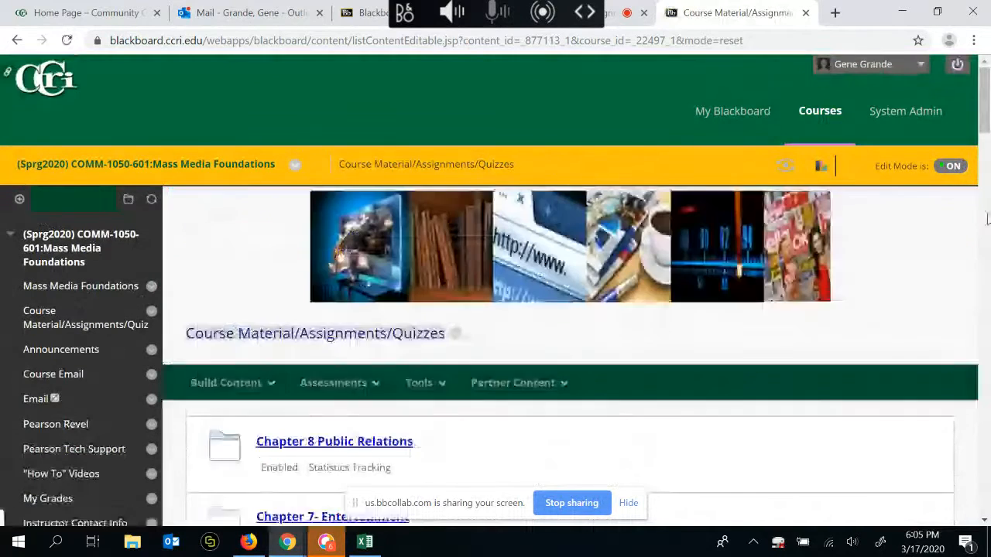
pyautogui.scroll(-1, 984, 129)
pyautogui.scroll(-6, 984, 129)
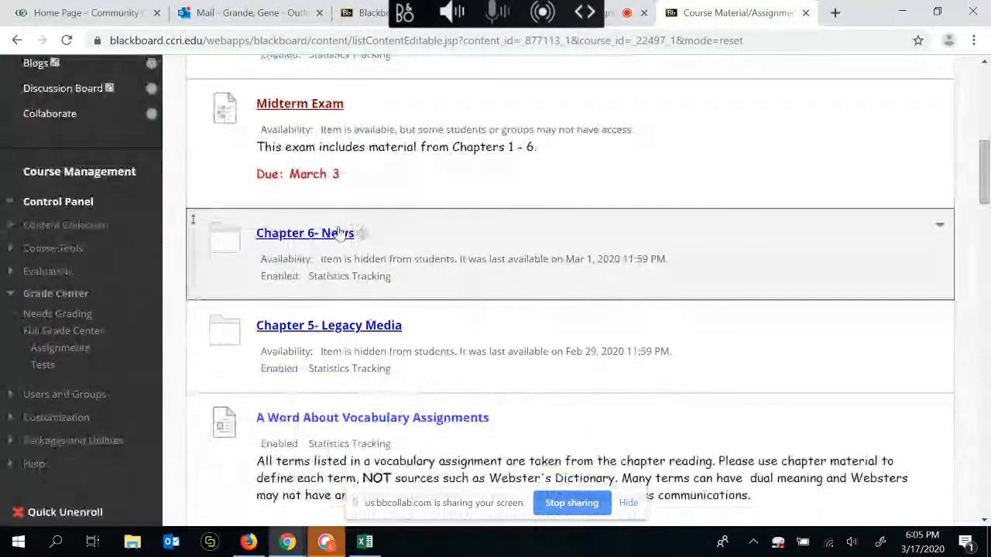
pyautogui.click(298, 233)
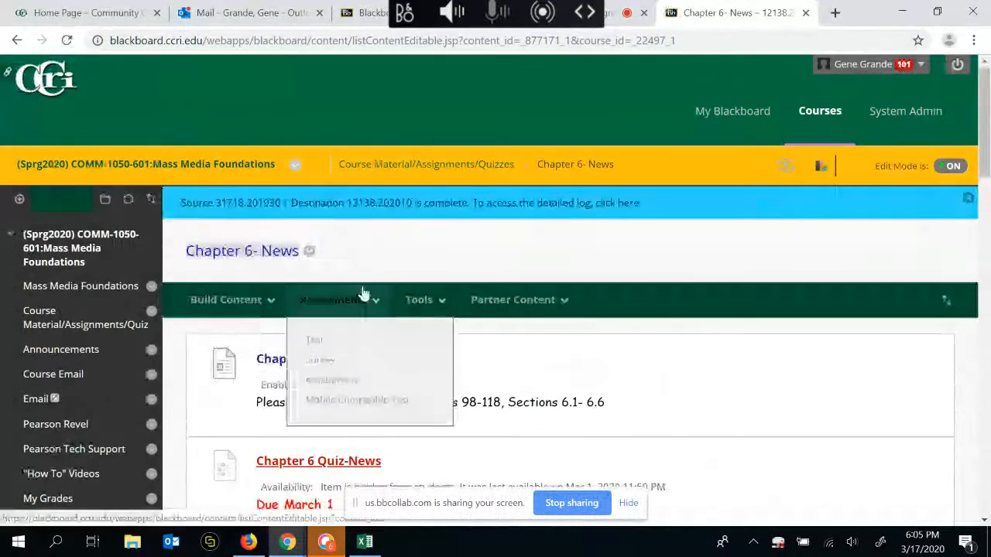
pyautogui.moveTo(986, 166); pyautogui.dragTo(986, 277)
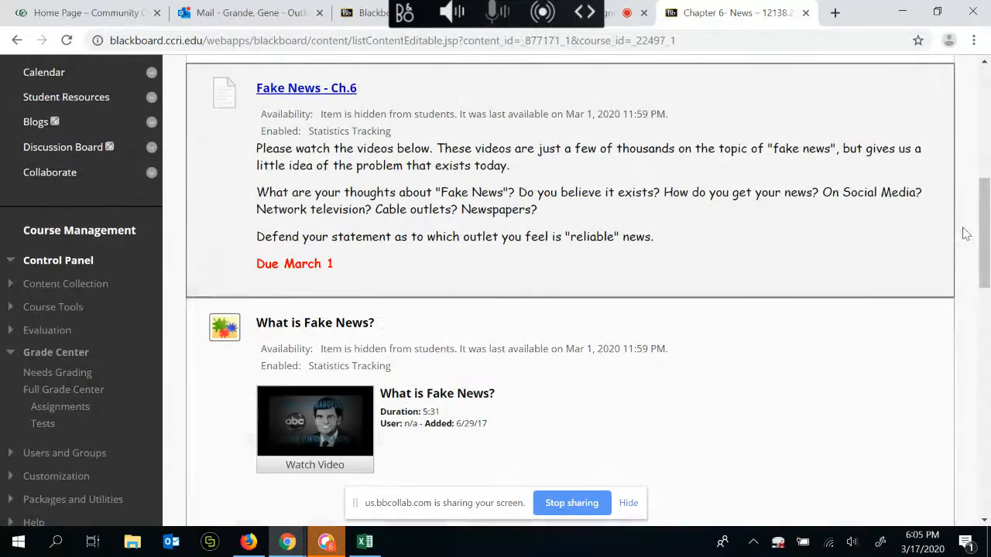
pyautogui.moveTo(983, 236); pyautogui.dragTo(977, 213)
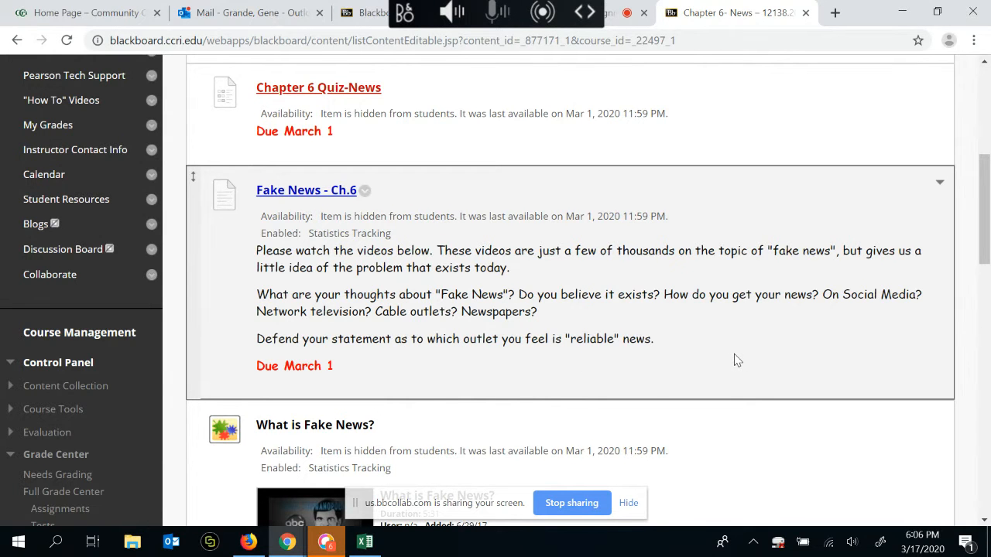
# - Open the Fake News - Ch.6 assignment preview and examine its due date, points, instructions and submission section
pyautogui.click(295, 198)
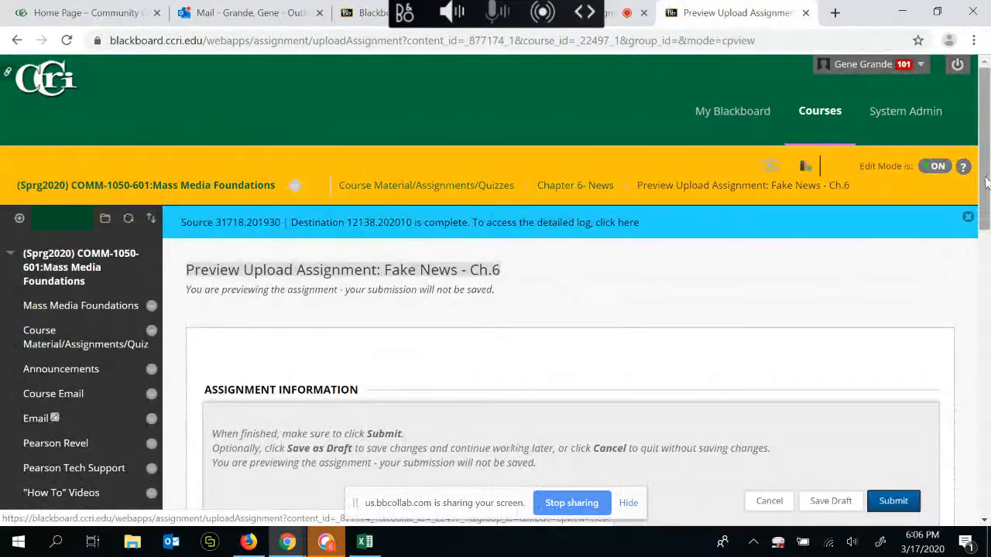
pyautogui.moveTo(987, 186); pyautogui.dragTo(987, 308)
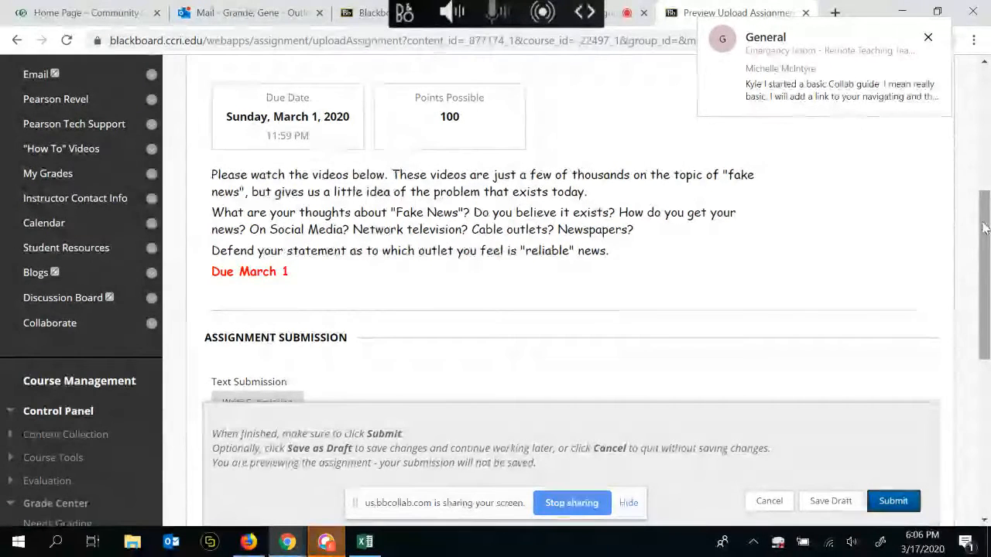
pyautogui.moveTo(985, 227); pyautogui.dragTo(978, 259)
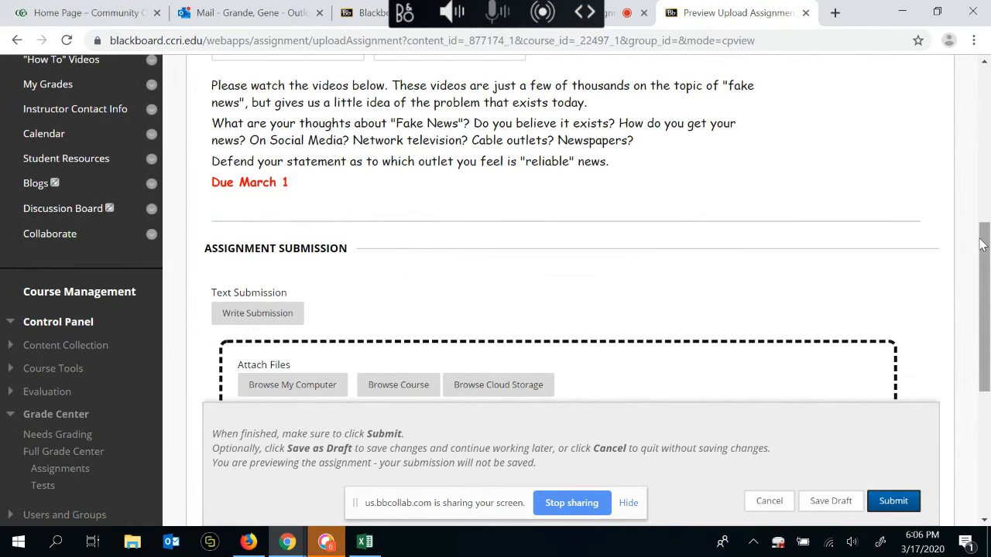
pyautogui.moveTo(987, 247); pyautogui.dragTo(985, 312)
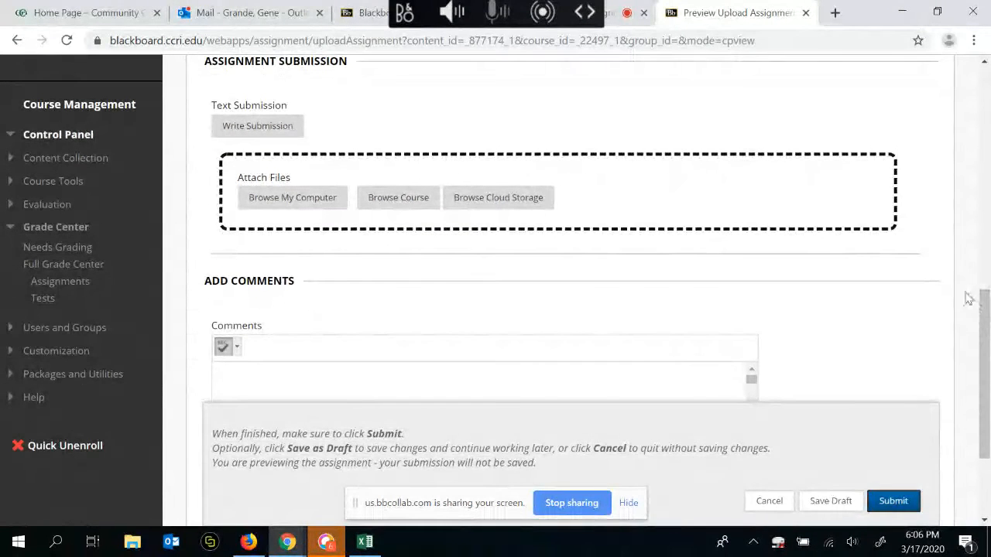
# - Show the text submission editor, examine the file attachment and comments sections, and cancel out of the assignment preview
pyautogui.click(244, 131)
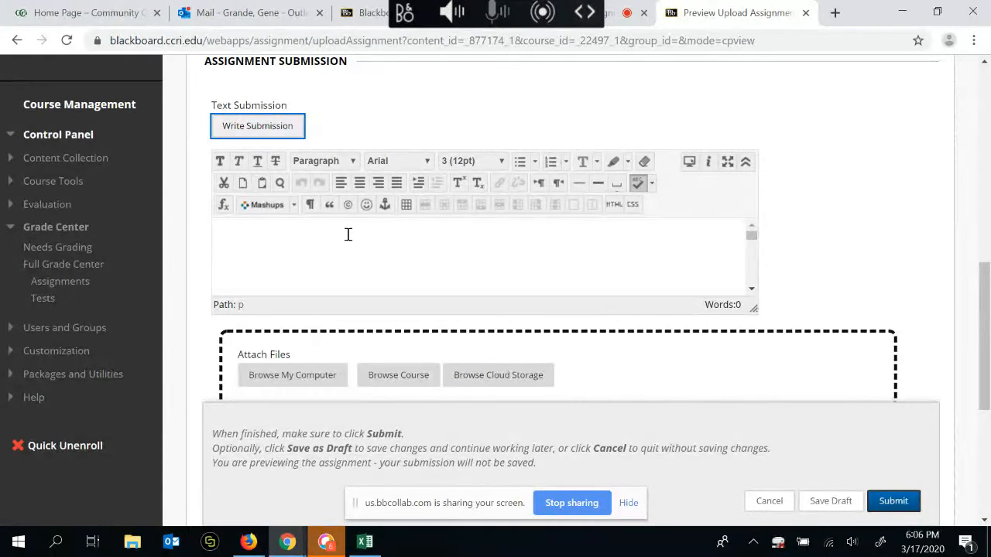
pyautogui.moveTo(984, 282); pyautogui.dragTo(984, 310)
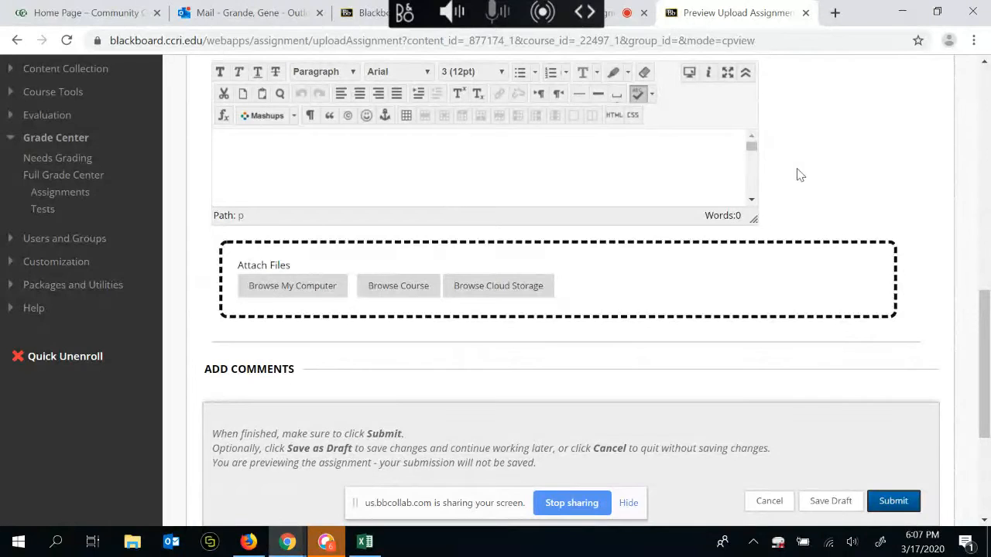
pyautogui.moveTo(986, 310); pyautogui.dragTo(987, 374)
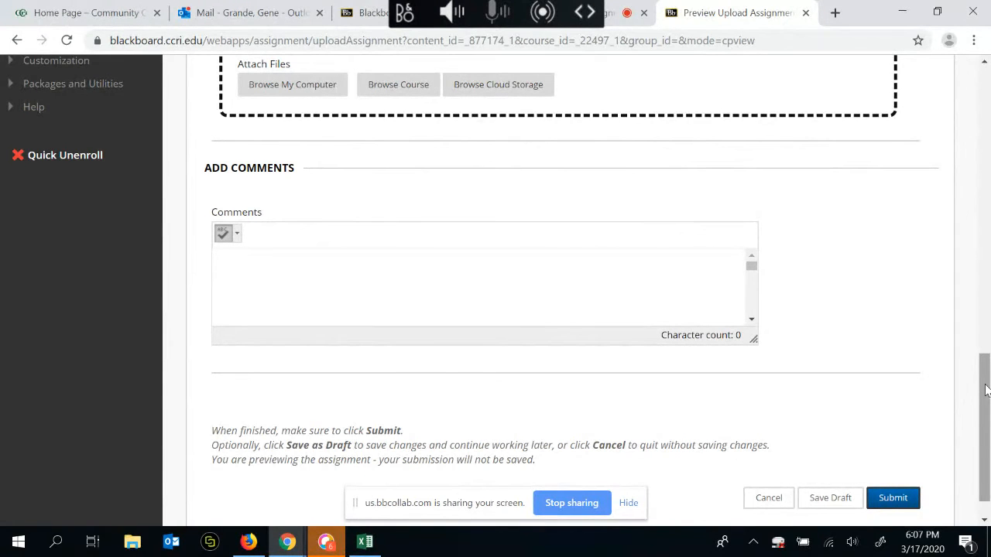
pyautogui.moveTo(985, 390); pyautogui.dragTo(989, 312)
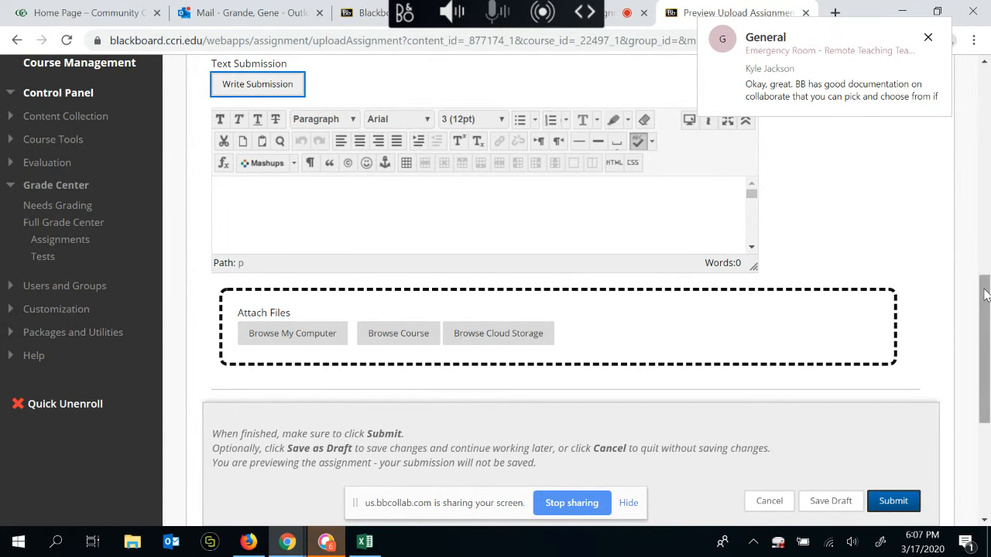
pyautogui.moveTo(983, 278); pyautogui.dragTo(985, 95)
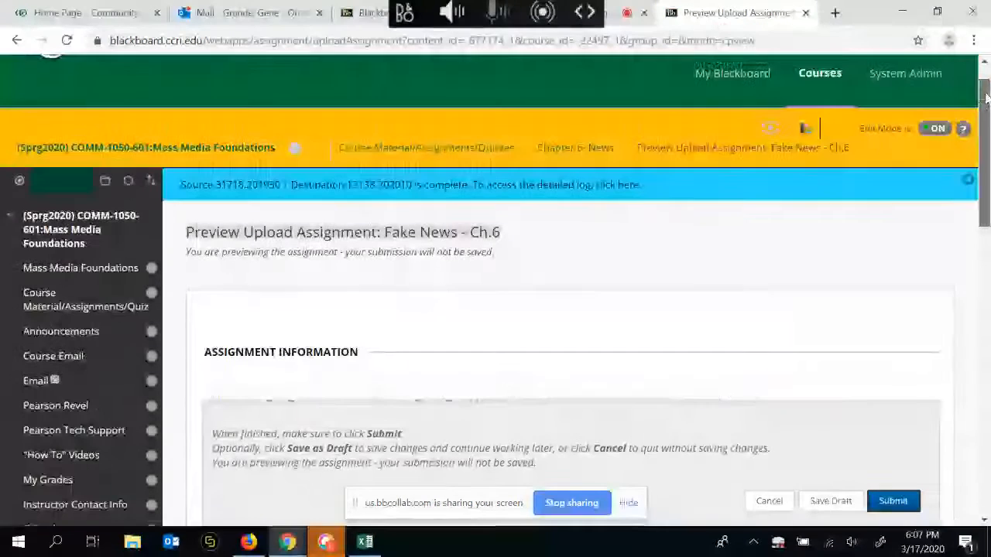
pyautogui.click(767, 502)
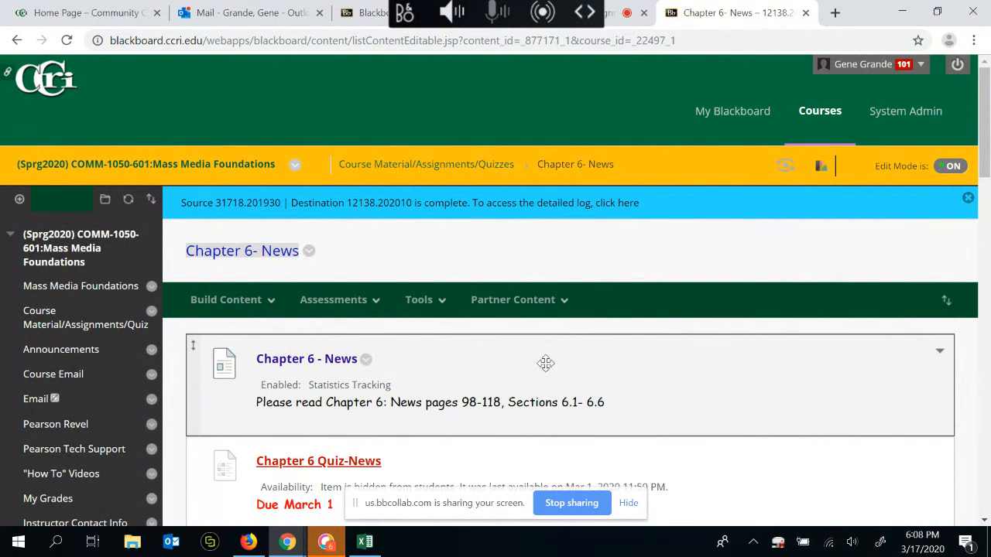
# - Add a content area named Assignments to the course menu and make it available to users
pyautogui.click(17, 200)
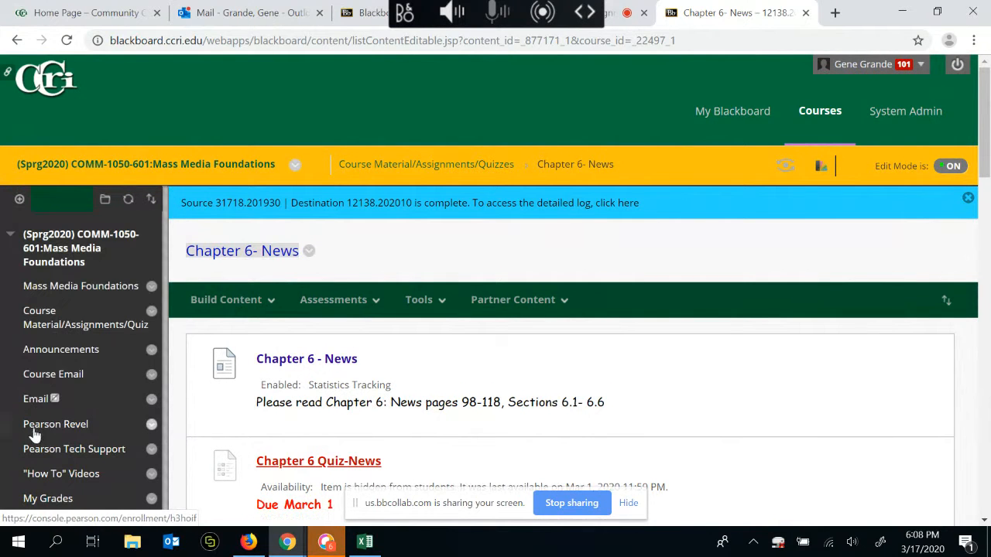
pyautogui.click(19, 200)
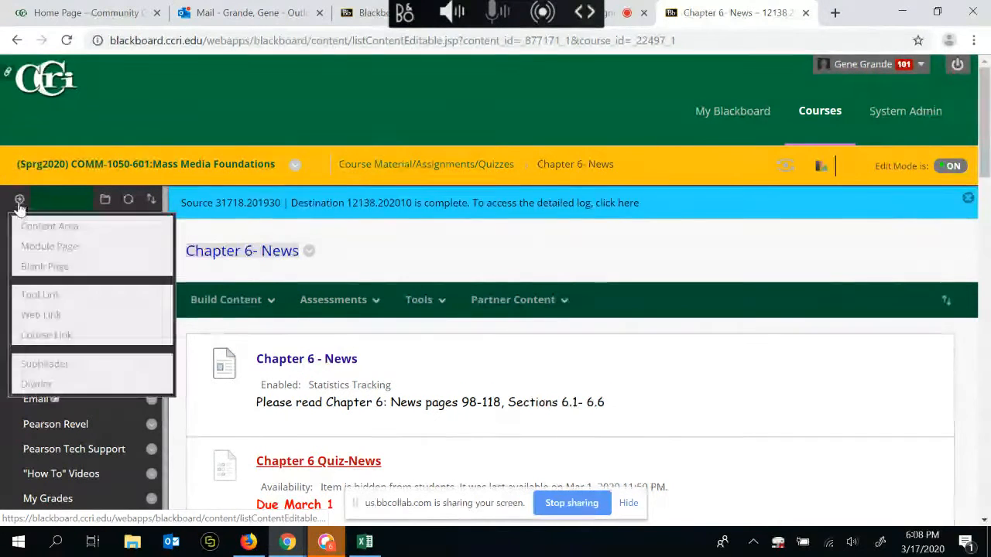
pyautogui.click(23, 224)
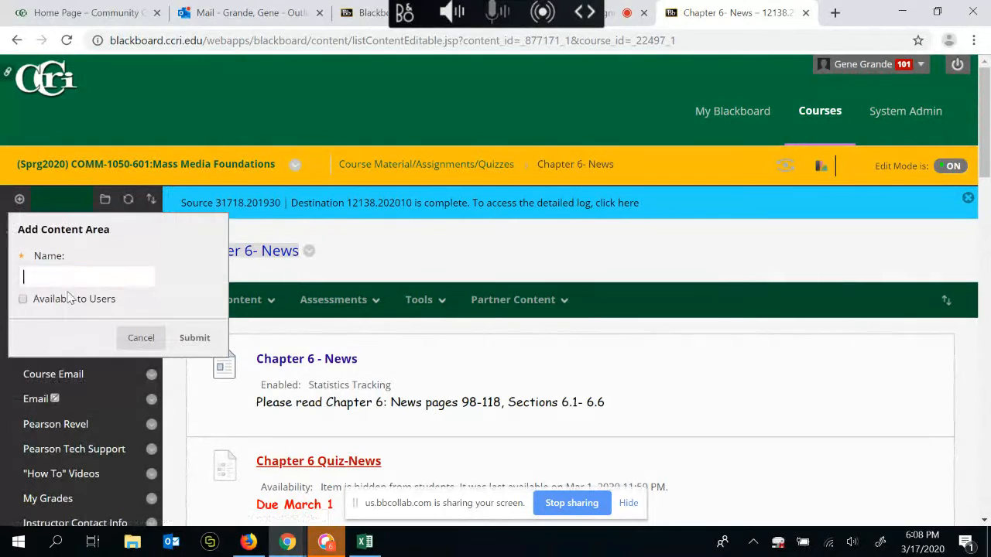
pyautogui.write('A')
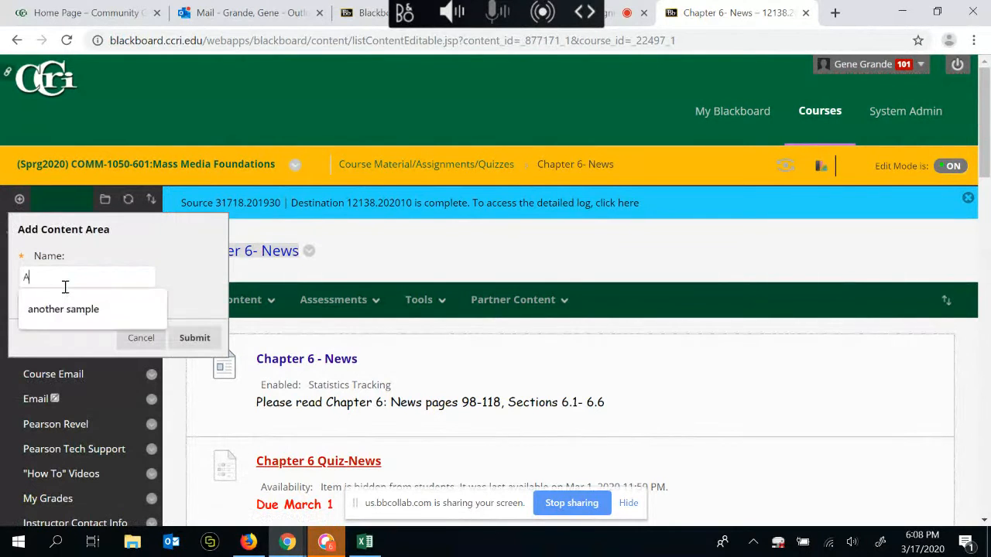
pyautogui.write('ssignments')
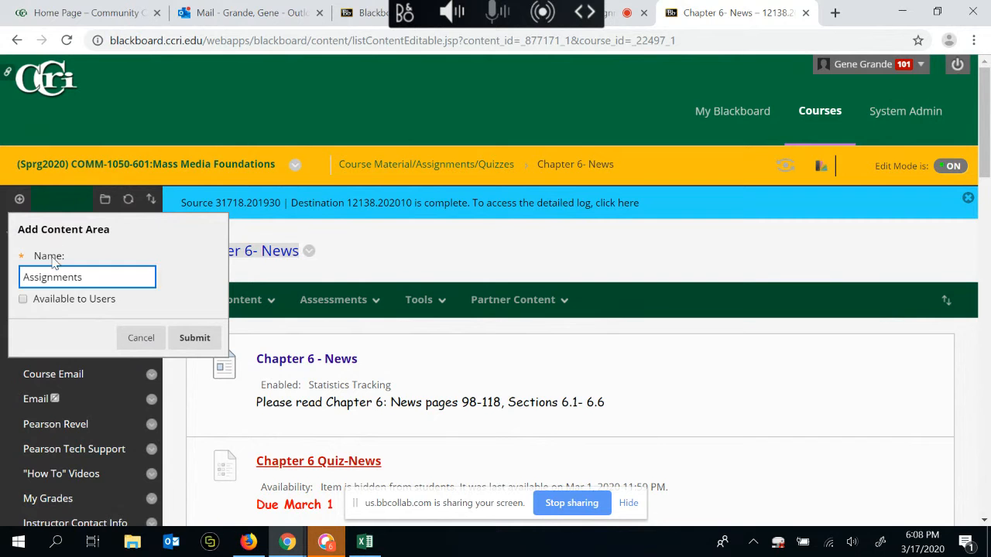
pyautogui.click(23, 300)
pyautogui.click(194, 338)
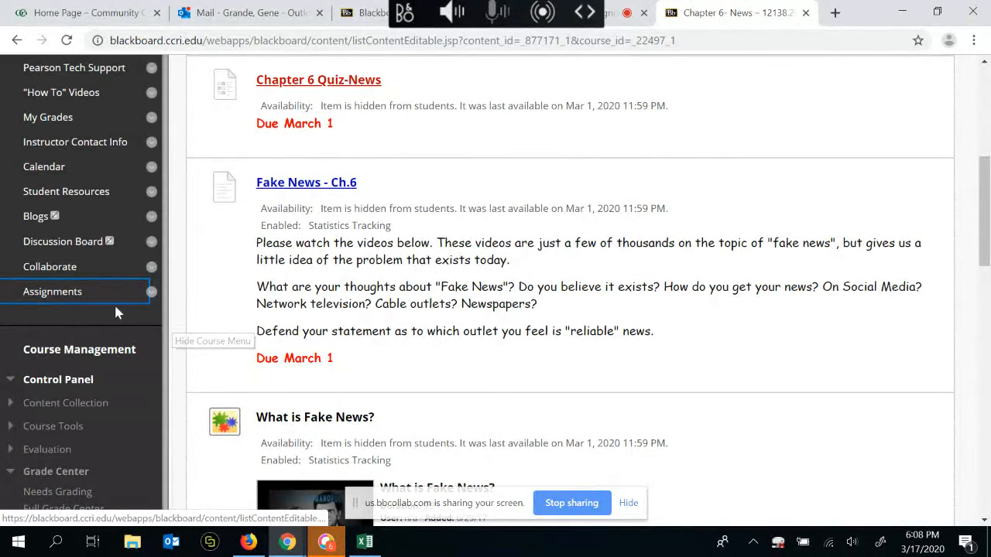
# - Open the Assignments content area and start creating a new assignment in it
pyautogui.click(48, 294)
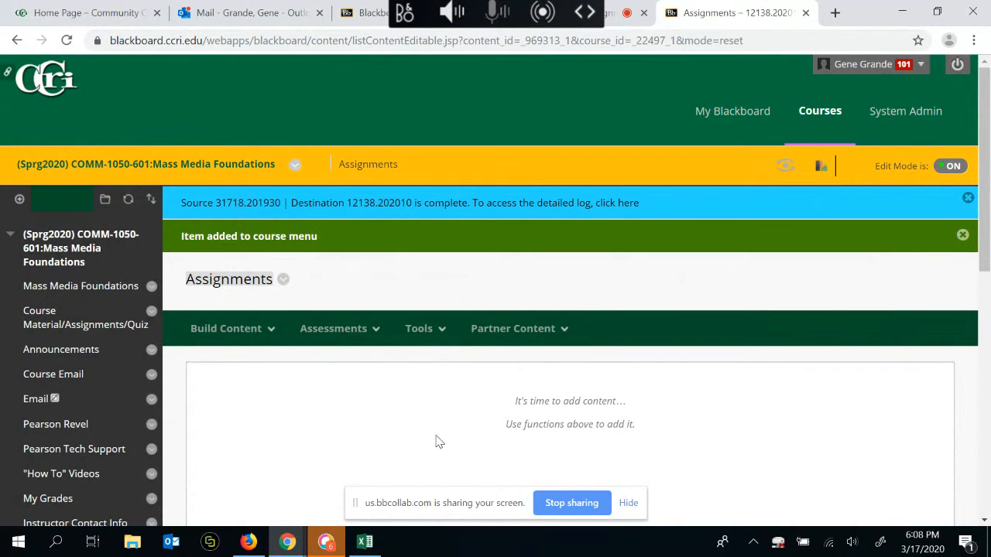
pyautogui.click(358, 332)
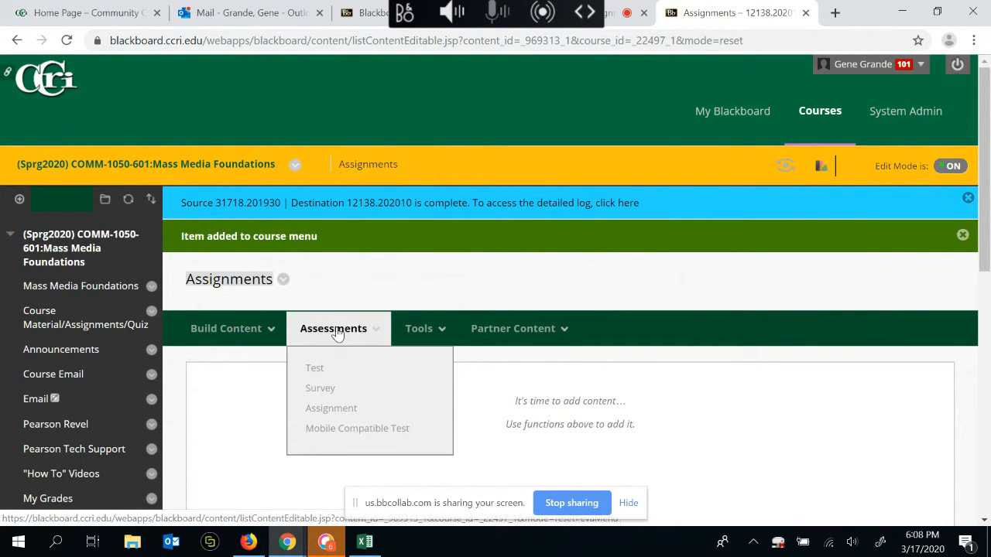
pyautogui.click(328, 415)
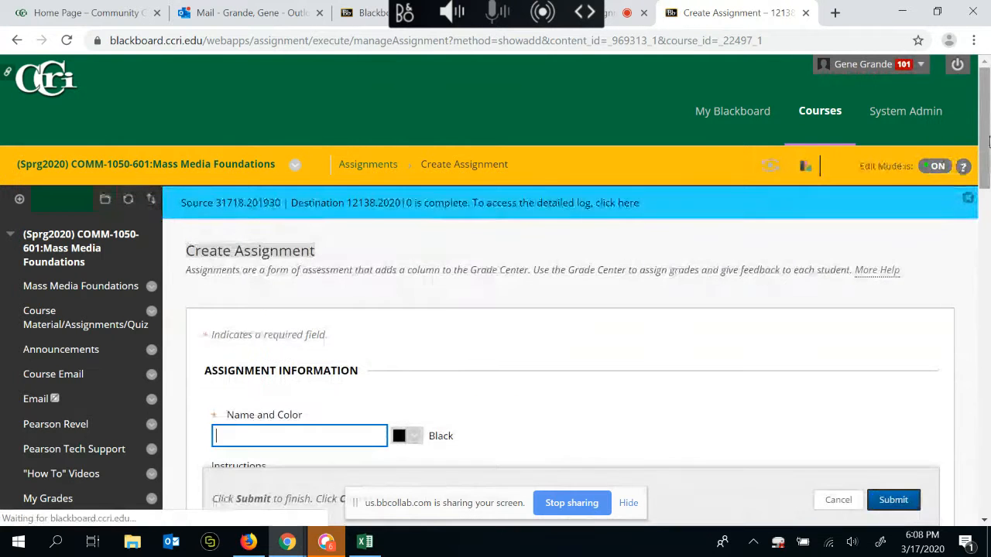
# - Name the assignment Collaborate and enter the instructions "PLease tread all documentation on how to use Collaborate"
pyautogui.moveTo(988, 140); pyautogui.dragTo(985, 215)
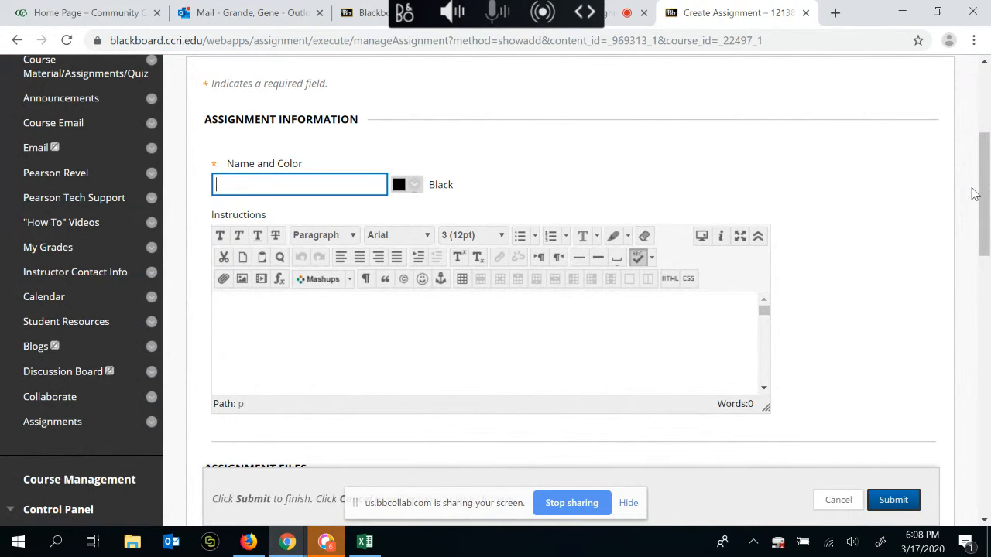
pyautogui.write('ollaborate')
pyautogui.click(227, 307)
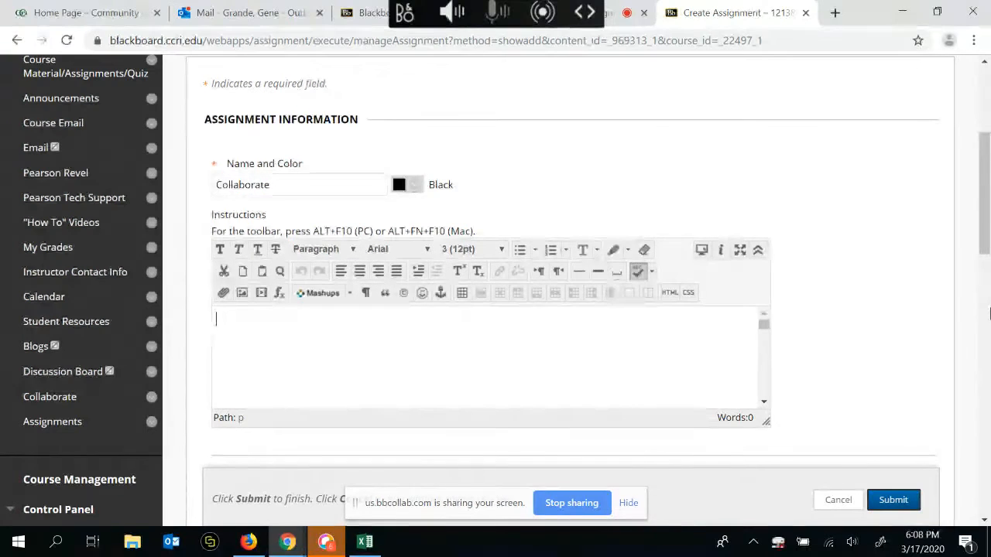
pyautogui.write('PLease tre')
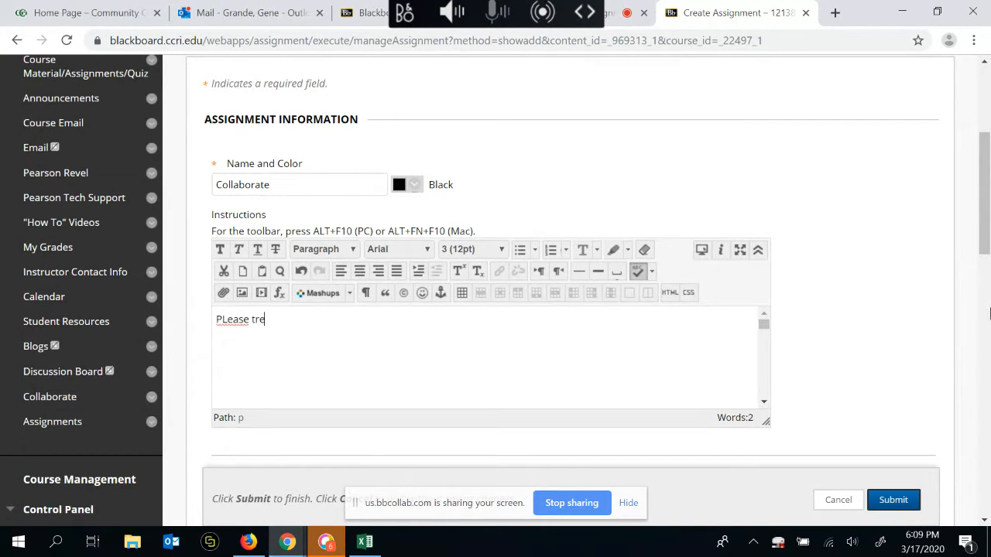
pyautogui.write('ad all do')
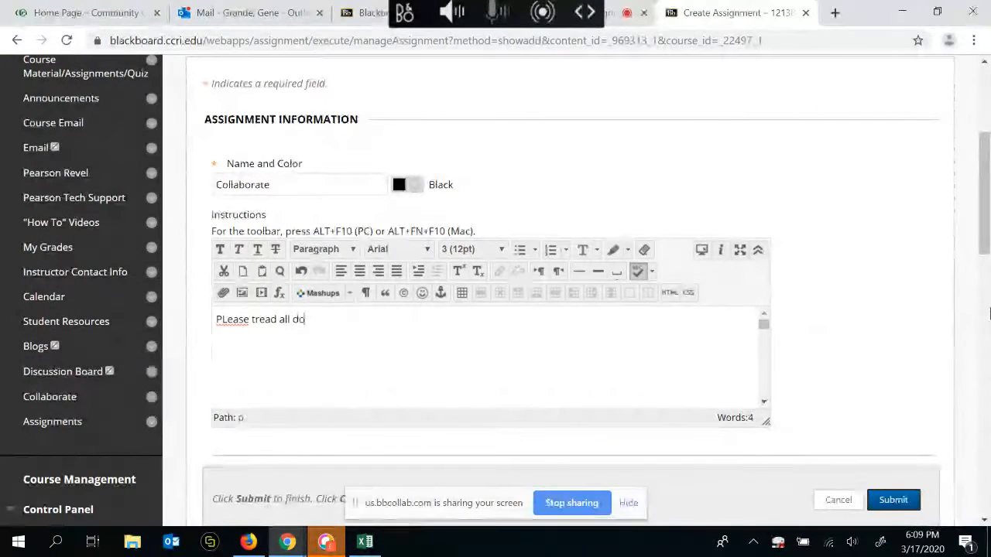
pyautogui.write('cumen')
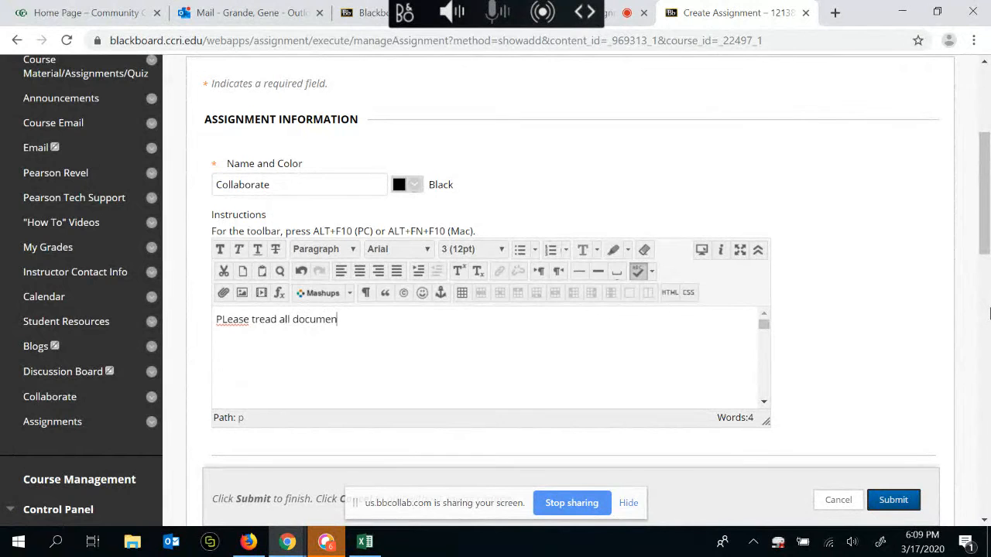
pyautogui.write('tation ')
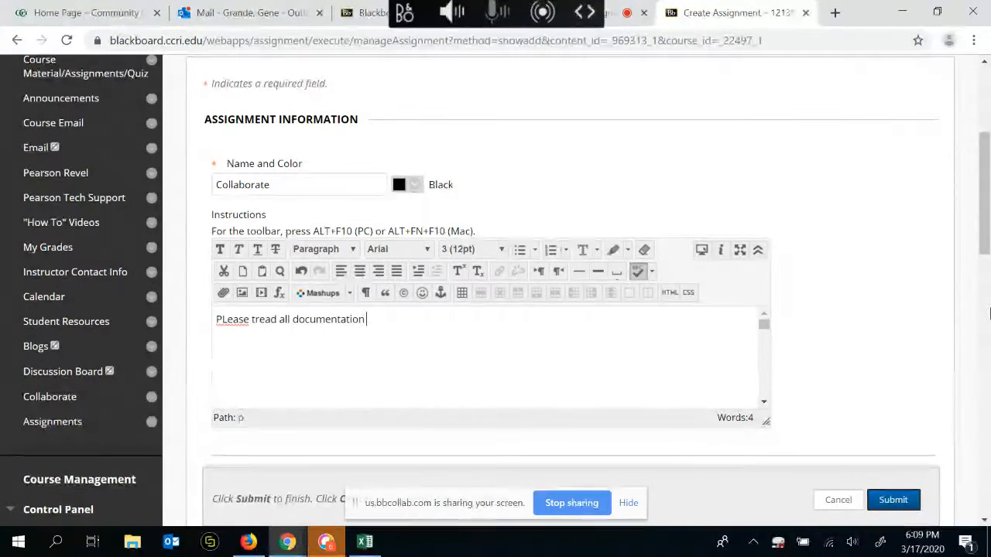
pyautogui.write('on h')
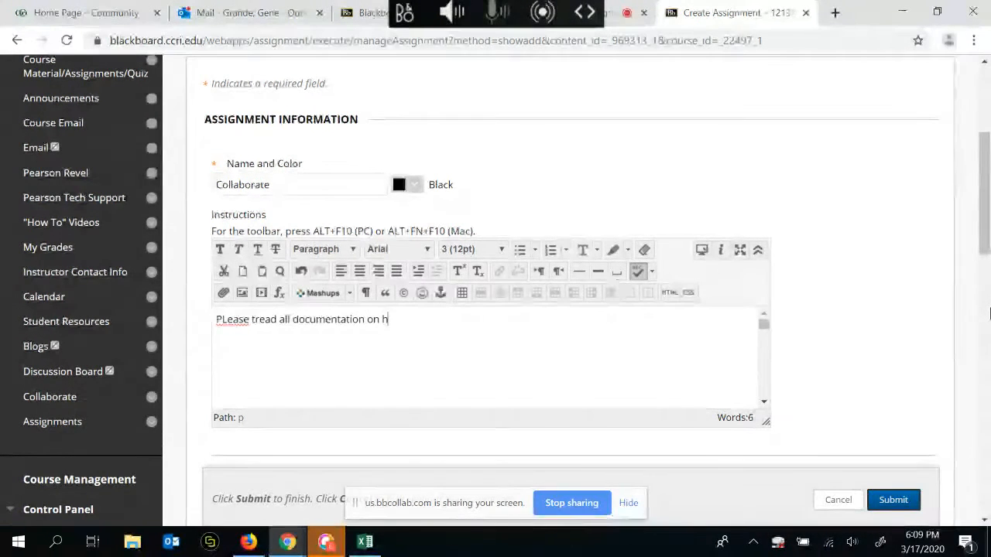
pyautogui.write('ow to use Collaborate')
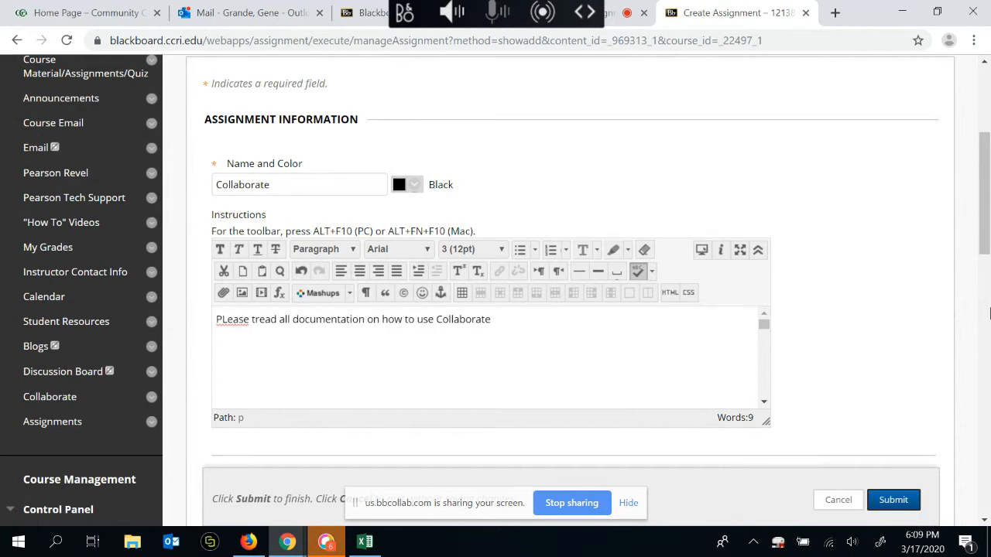
# - Correct the first word of the instructions to "Please" and append ", Summarize on how to create a session." to the sentence
pyautogui.click(225, 319)
pyautogui.press('BackSpace')
pyautogui.scroll(2, 196, 385)
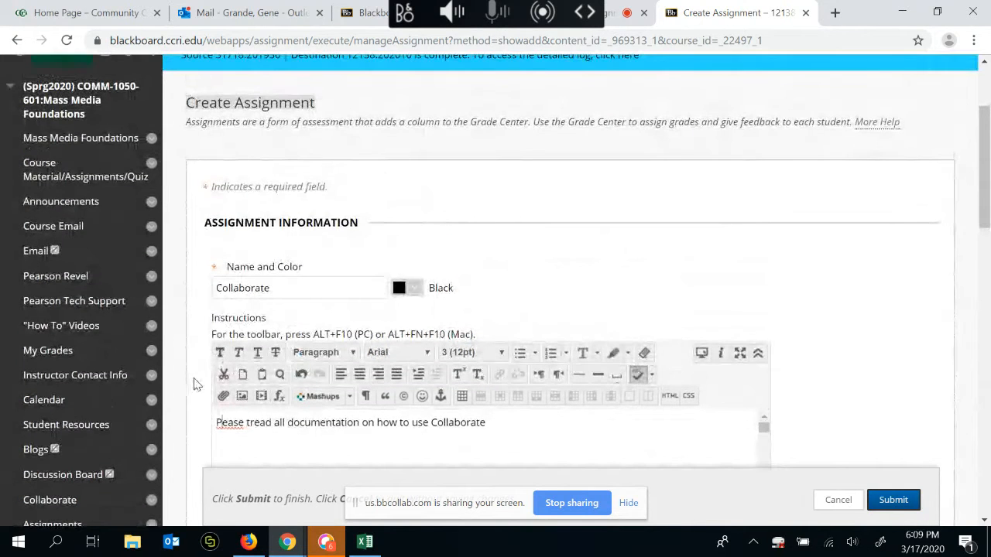
pyautogui.write('l')
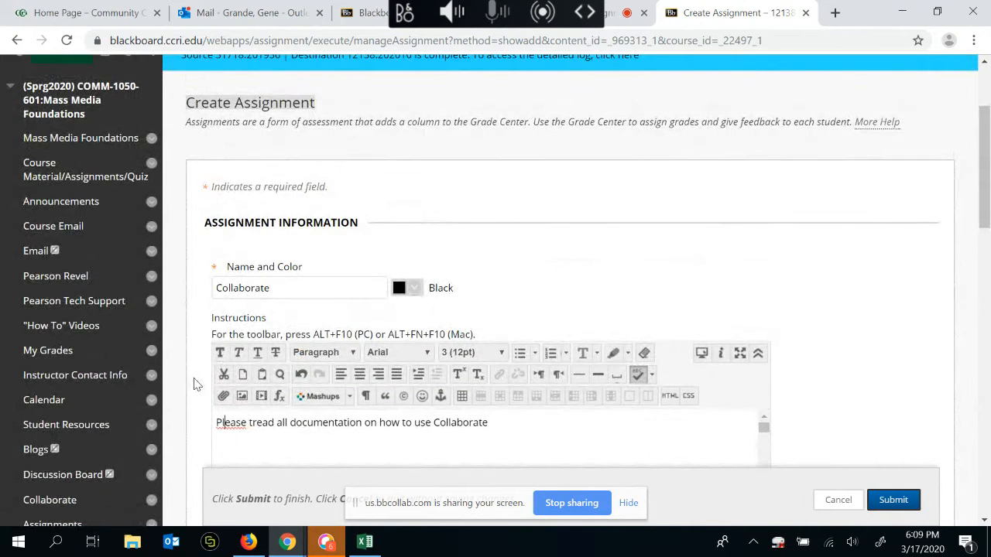
pyautogui.click(503, 428)
pyautogui.write(', Summarize on how to create a sess')
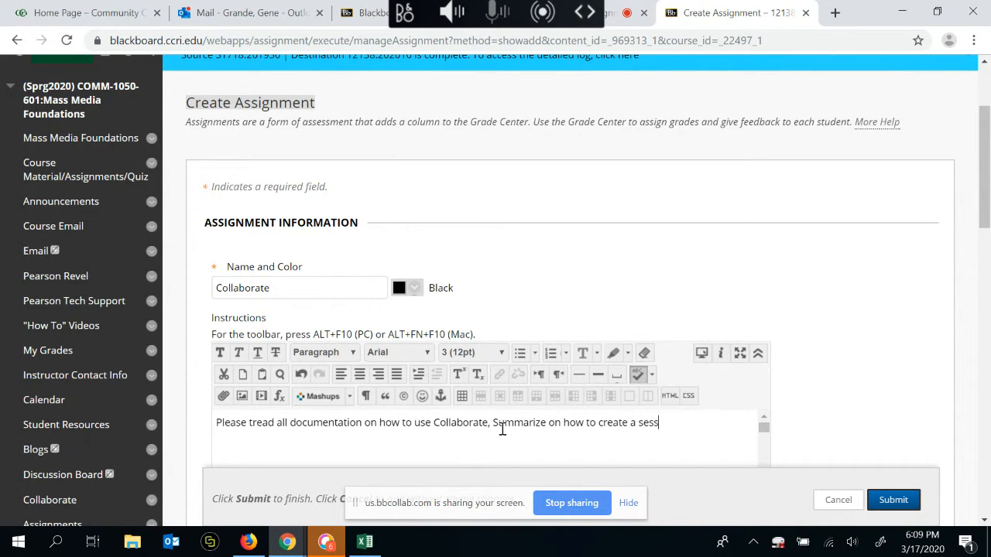
pyautogui.write('.')
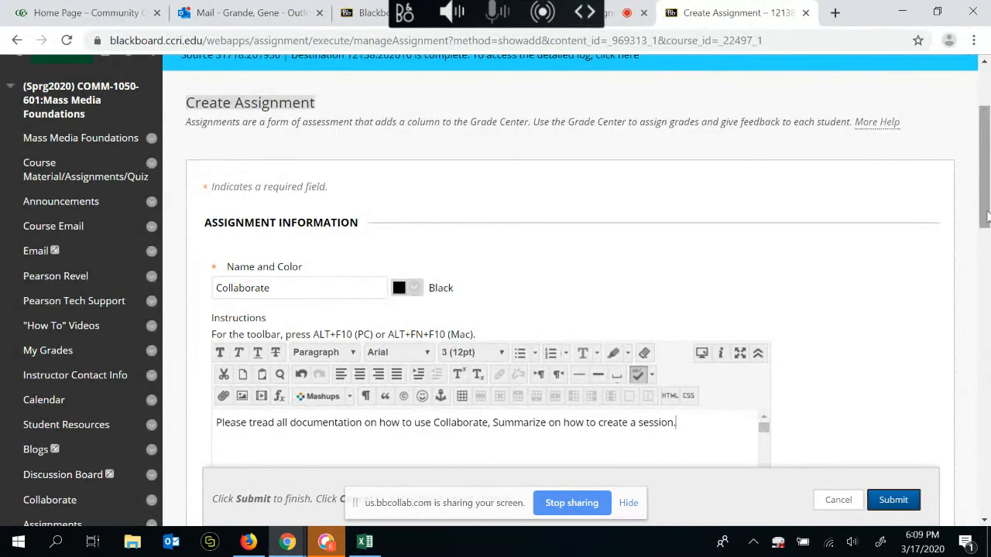
# - Correct "tread" to "read" in the instructions and replace the comma after "Collaborate" with a period
pyautogui.moveTo(987, 216); pyautogui.dragTo(986, 250)
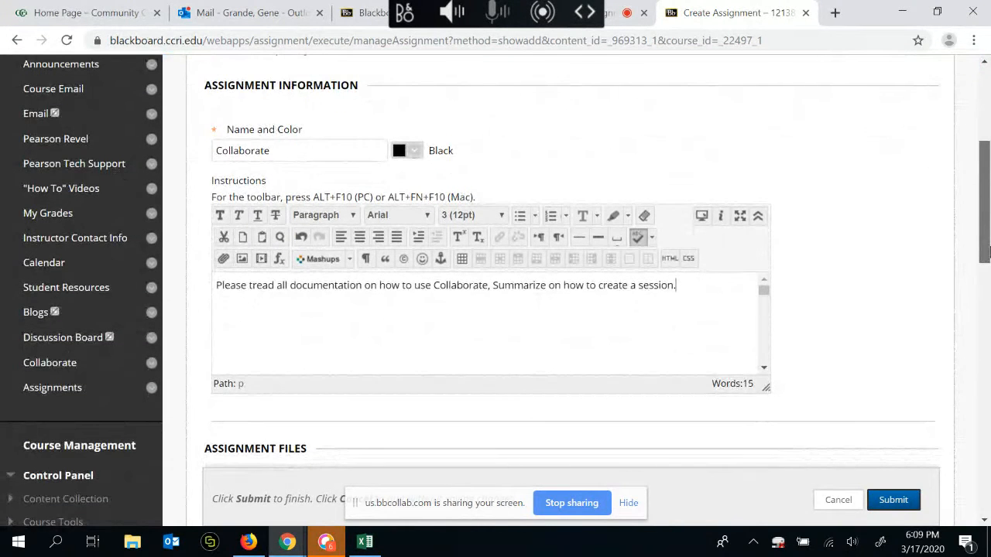
pyautogui.scroll(-1, 267, 270)
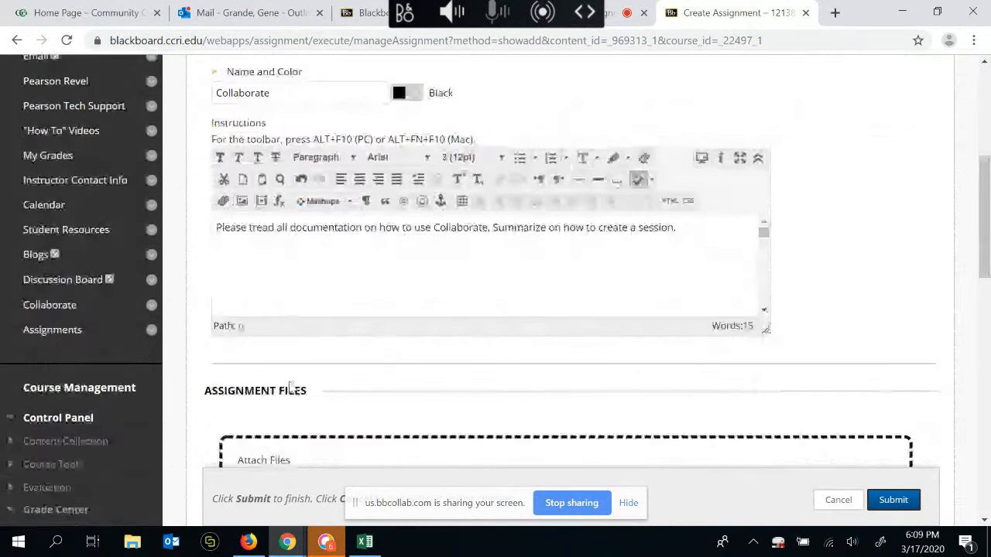
pyautogui.click(254, 227)
pyautogui.press('Return')
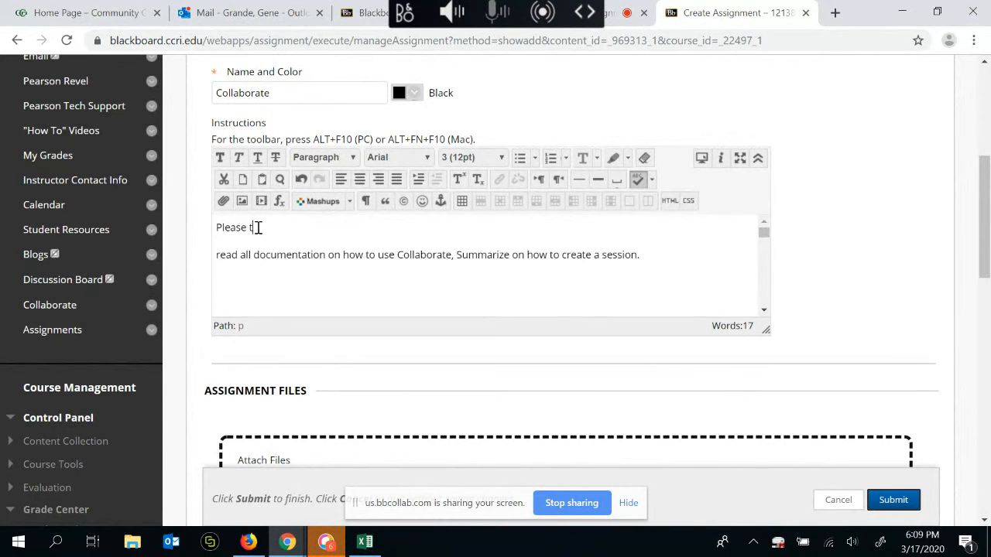
pyautogui.click(258, 227)
pyautogui.press('BackSpace')
pyautogui.click(220, 250)
pyautogui.press('BackSpace')
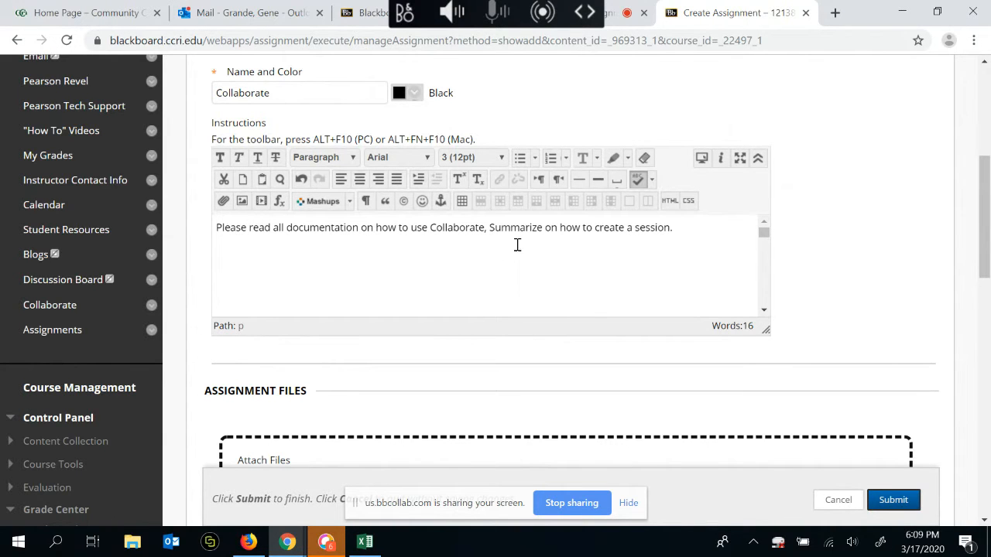
pyautogui.click(491, 228)
pyautogui.press('BackSpace')
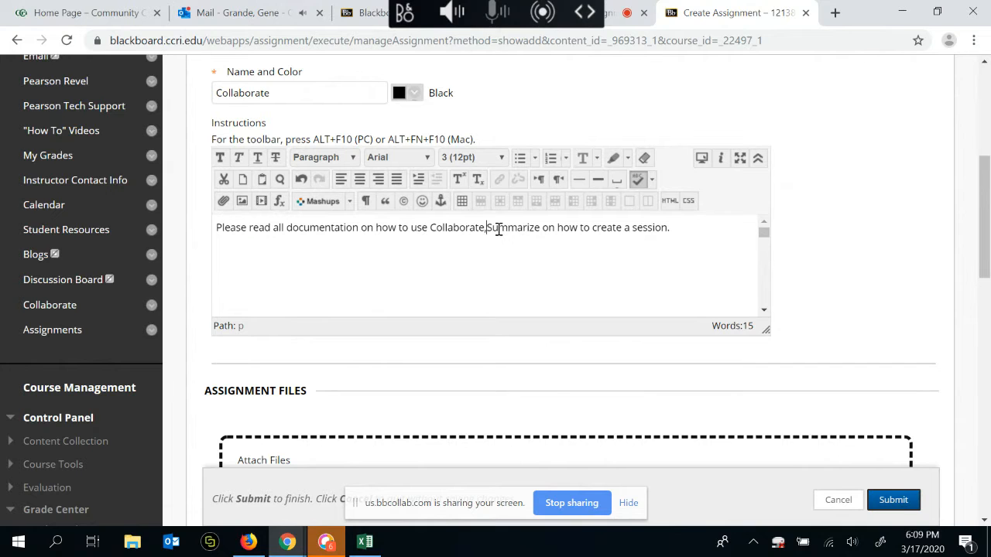
pyautogui.press('BackSpace')
pyautogui.write('.')
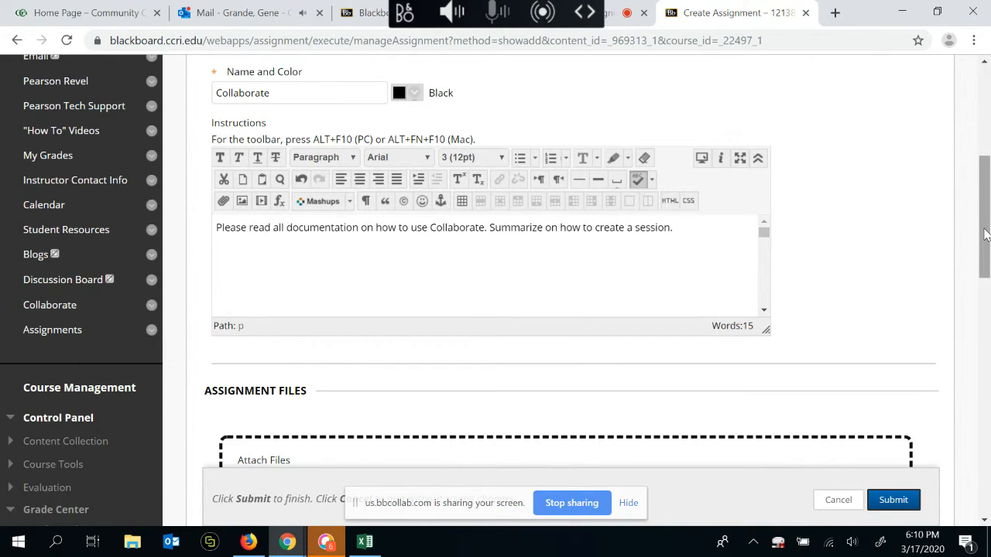
# - Set the assignment's due date to 03/18/2020 at 08:30 AM
pyautogui.moveTo(984, 233); pyautogui.dragTo(985, 256)
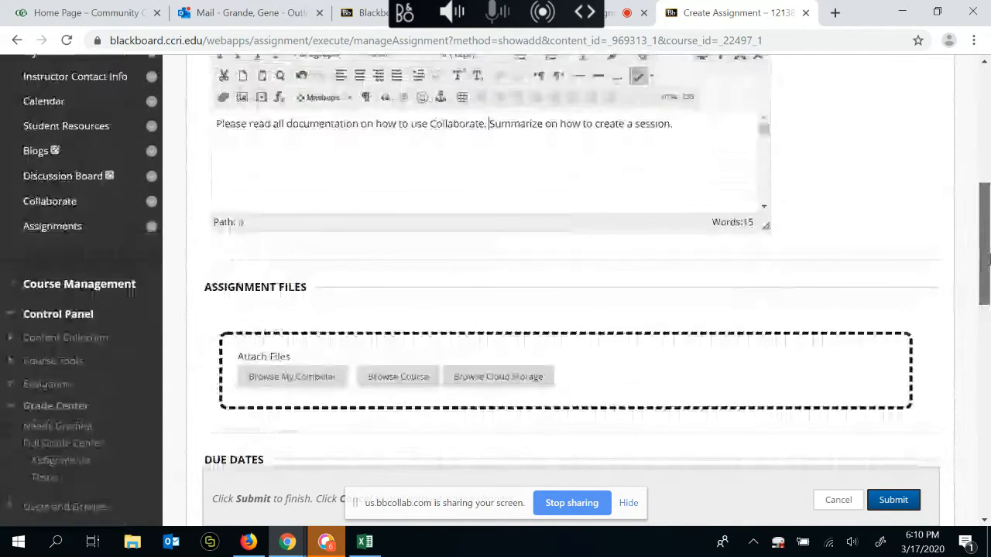
pyautogui.scroll(-3, 648, 259)
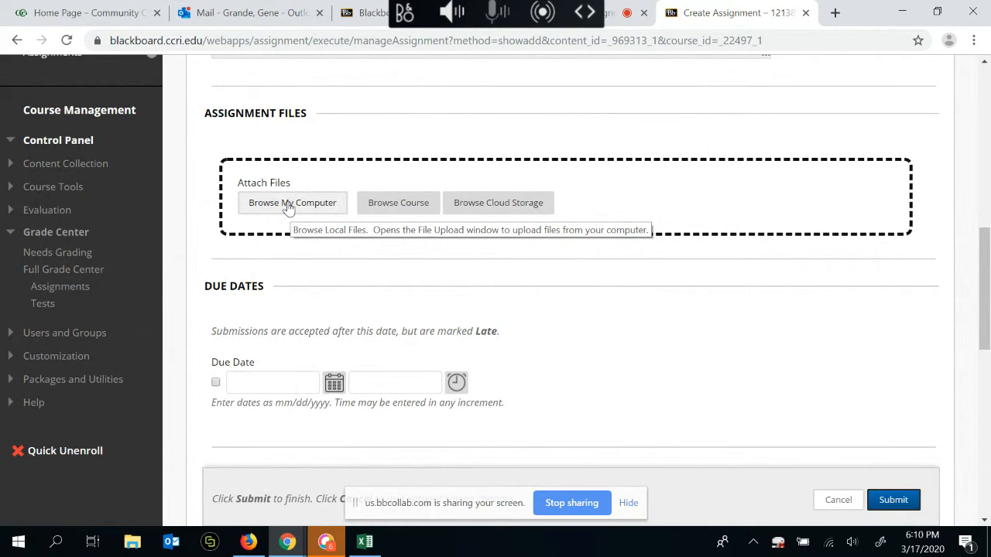
pyautogui.moveTo(985, 243); pyautogui.dragTo(985, 295)
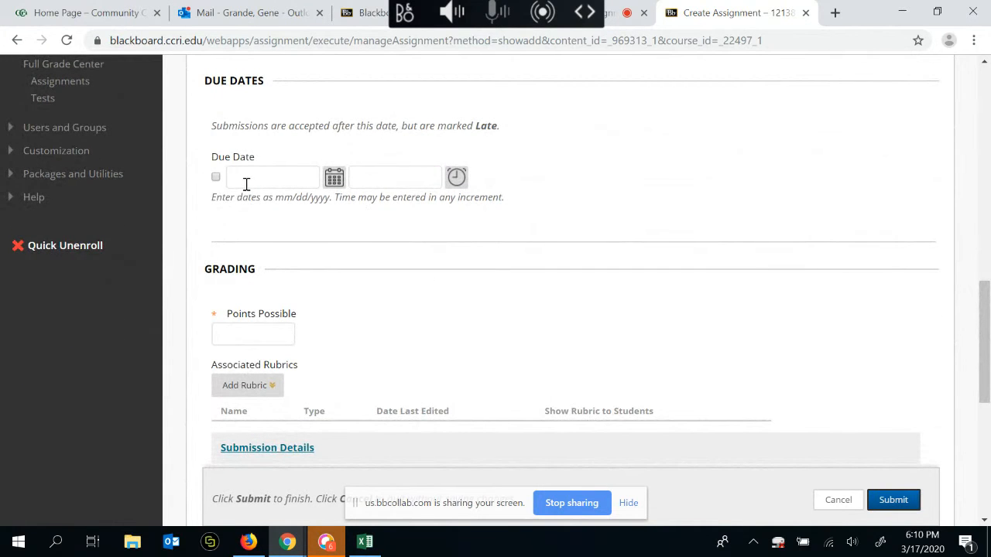
pyautogui.click(332, 184)
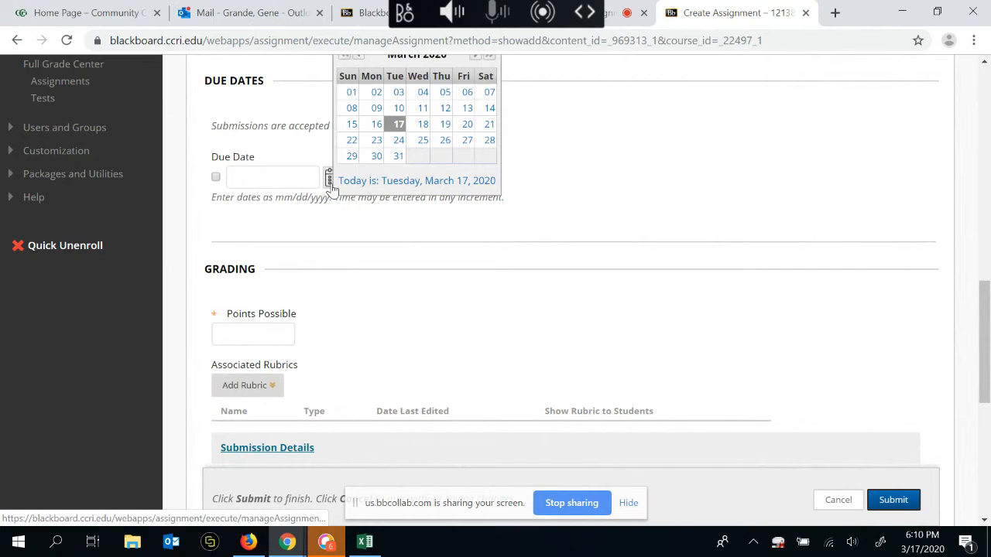
pyautogui.click(423, 123)
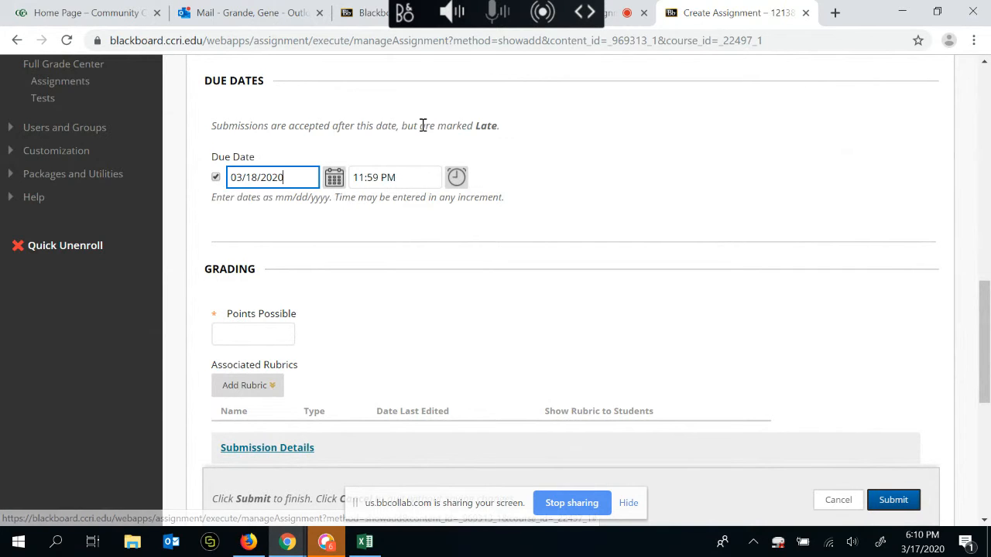
pyautogui.click(461, 189)
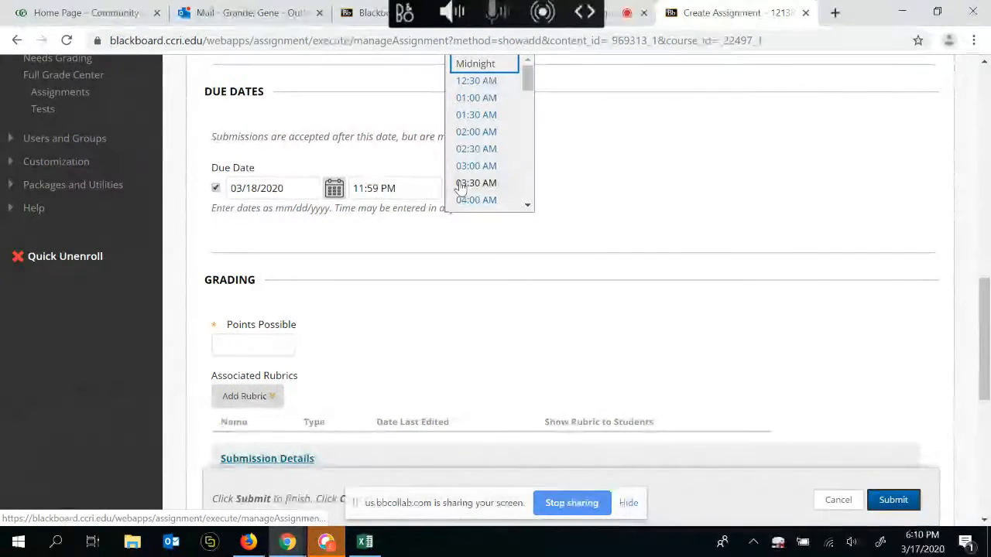
pyautogui.moveTo(527, 81); pyautogui.dragTo(526, 117)
pyautogui.click(475, 128)
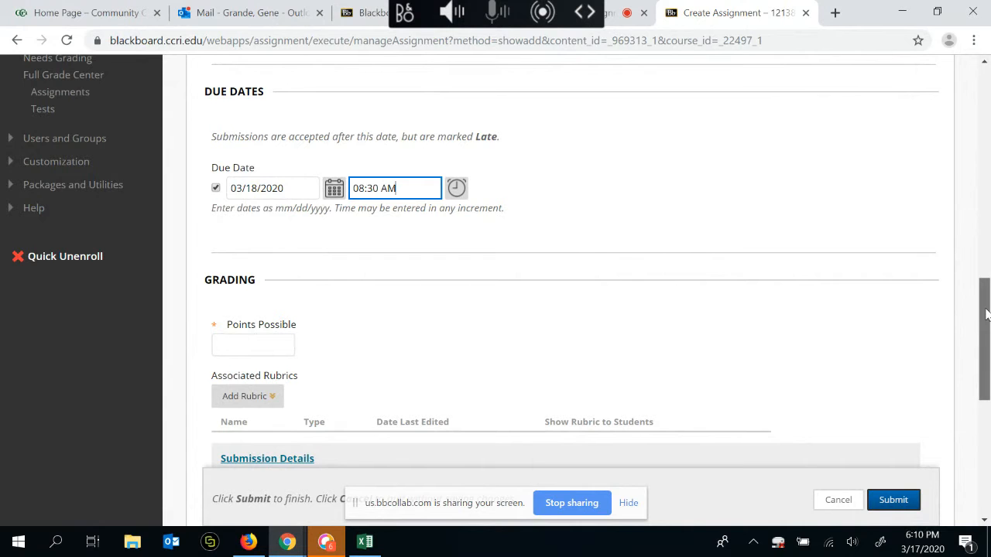
# - Set the points possible for the assignment to 100
pyautogui.moveTo(986, 314); pyautogui.dragTo(986, 353)
pyautogui.click(250, 205)
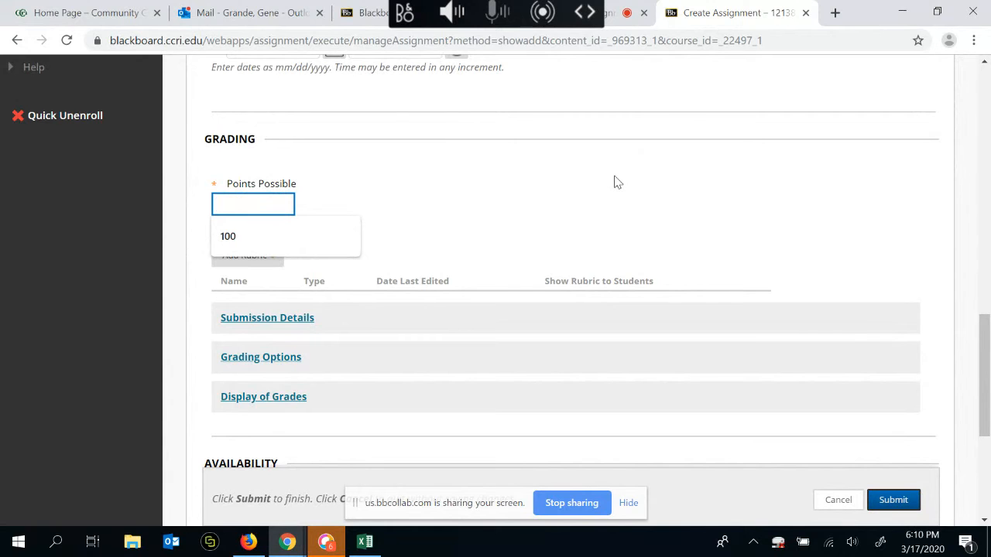
pyautogui.click(241, 243)
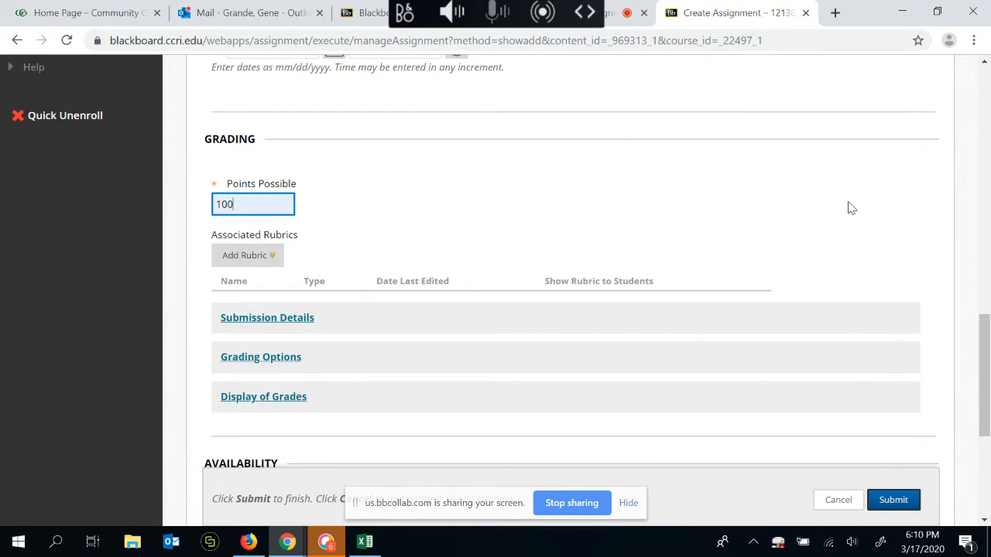
pyautogui.scroll(-2, 886, 203)
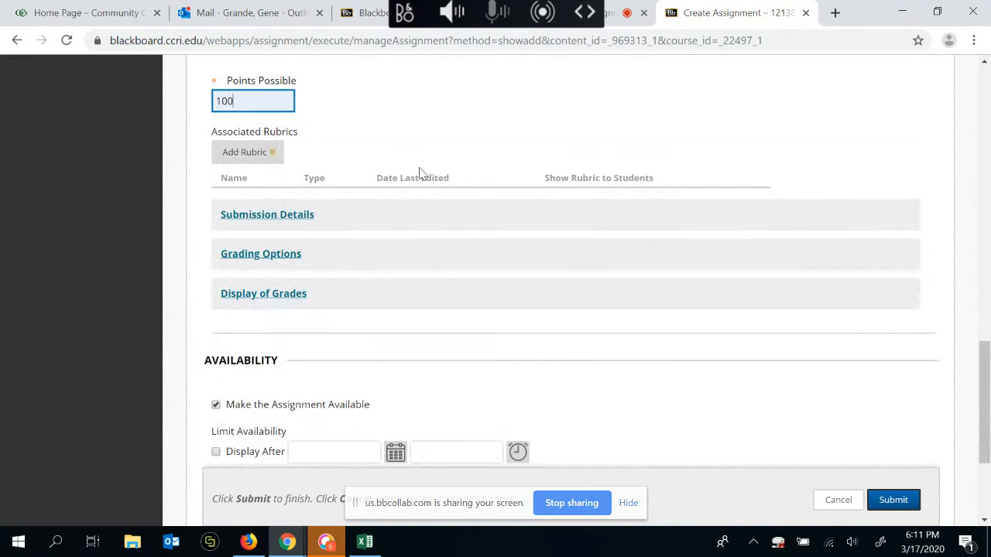
pyautogui.click(234, 104)
pyautogui.click(273, 155)
# - Expand the submission details and examine the assignment type, number of attempts choices and SafeAssign plagiarism options
pyautogui.scroll(-1, 912, 156)
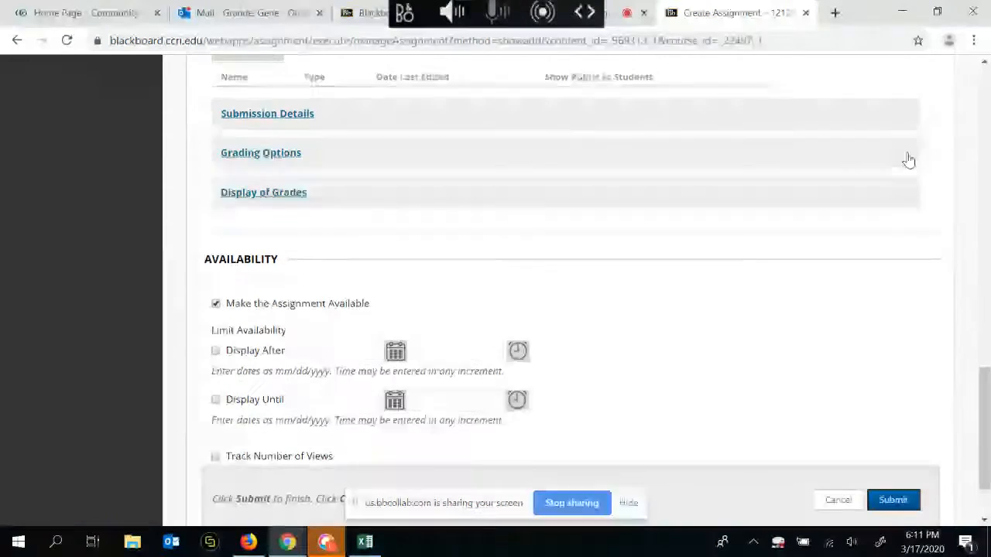
pyautogui.scroll(1, 909, 158)
pyautogui.scroll(-1, 910, 162)
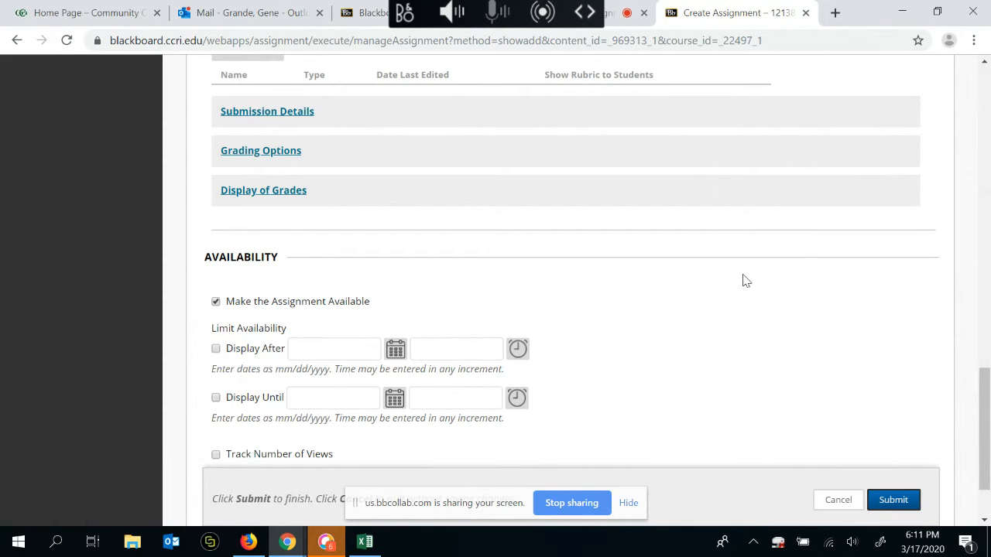
pyautogui.click(285, 114)
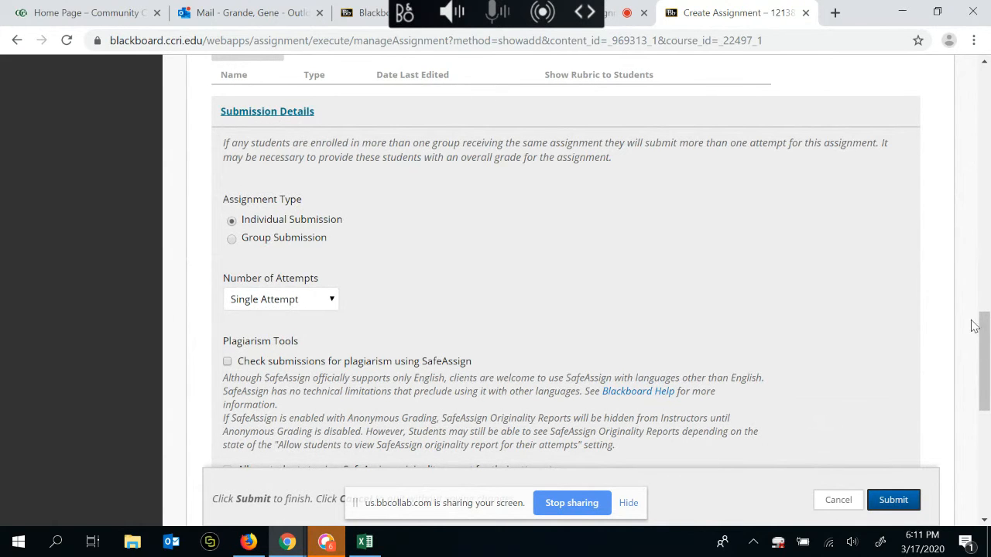
pyautogui.scroll(-2, 985, 337)
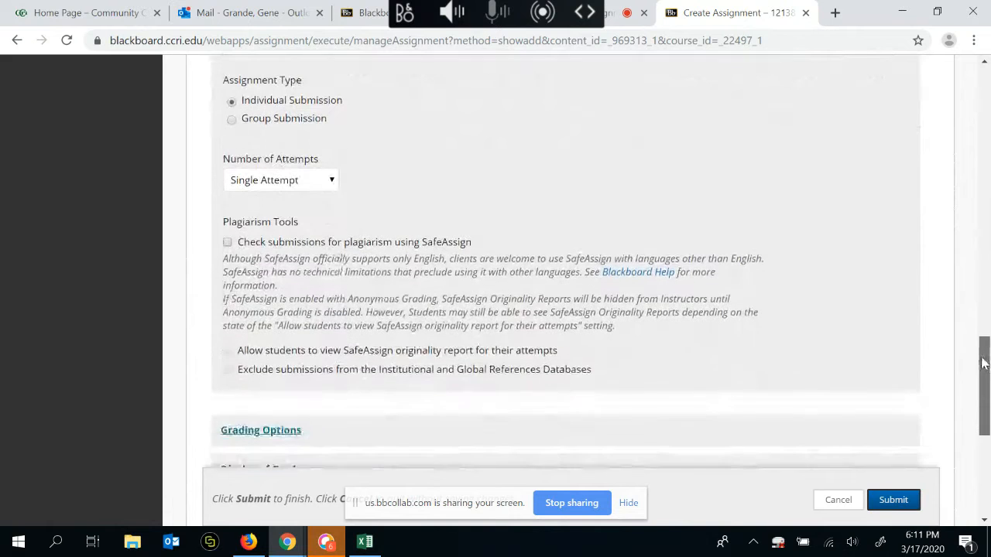
pyautogui.click(334, 182)
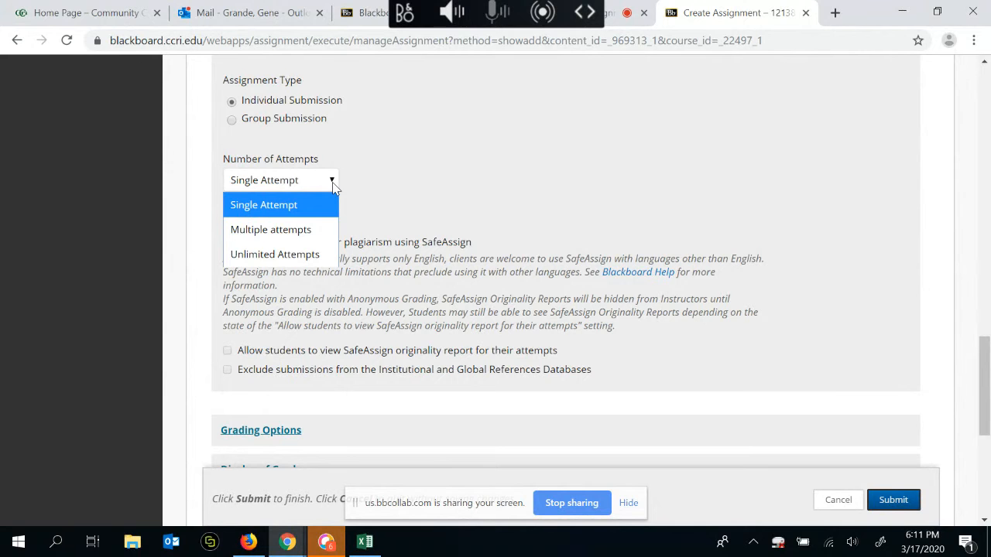
pyautogui.click(333, 186)
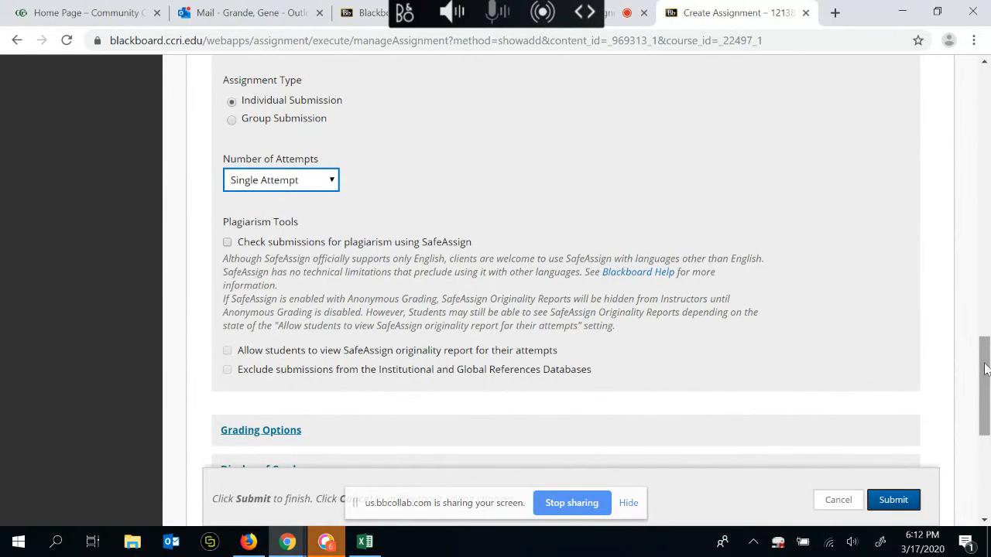
pyautogui.scroll(-1, 984, 370)
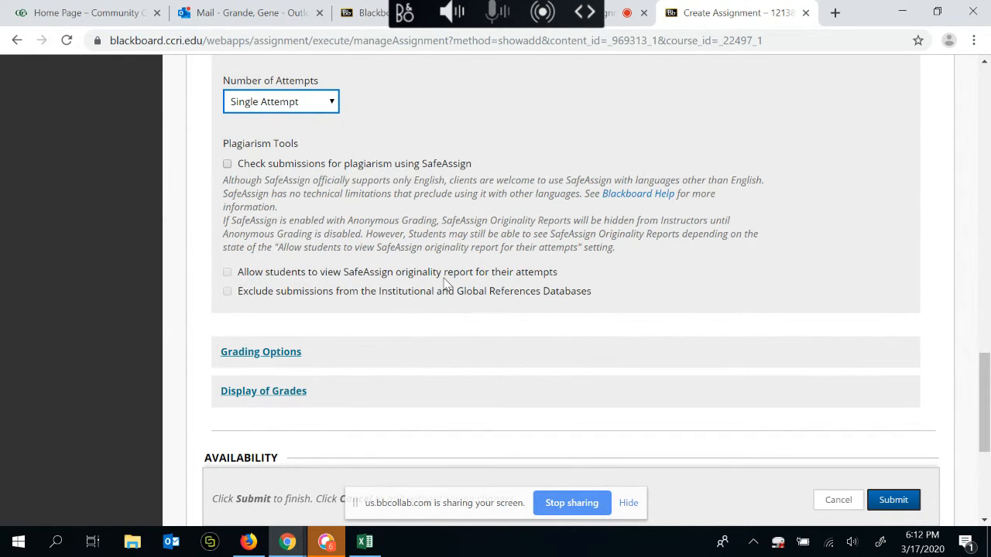
# - Collapse the submission details, then examine the anonymous and delegated grading options and close that section
pyautogui.scroll(-1, 890, 240)
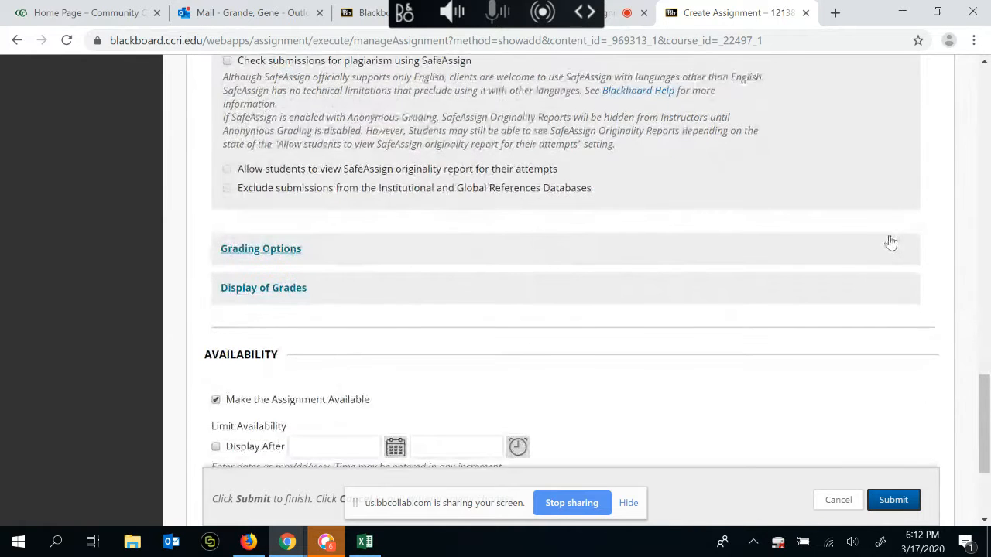
pyautogui.scroll(2, 834, 237)
pyautogui.scroll(3, 834, 237)
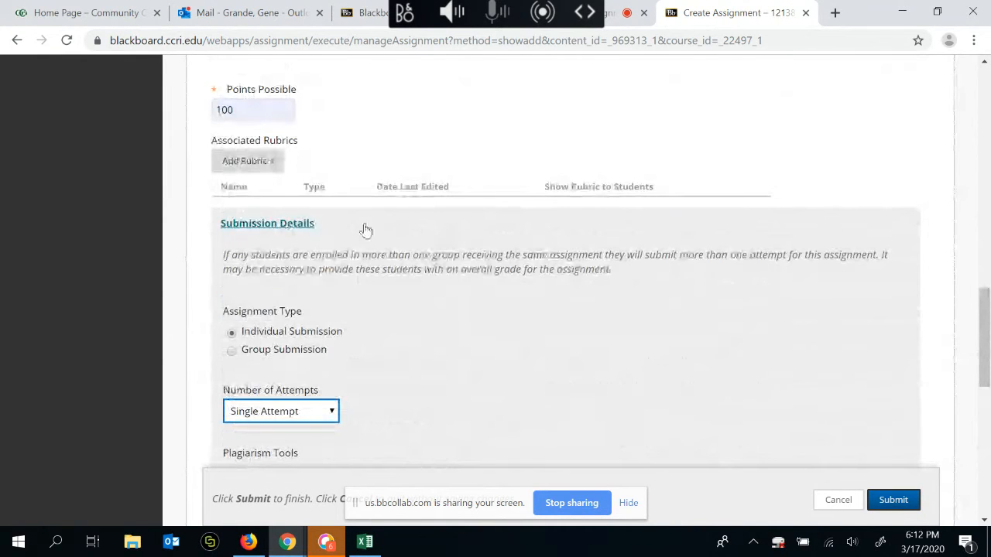
pyautogui.click(245, 230)
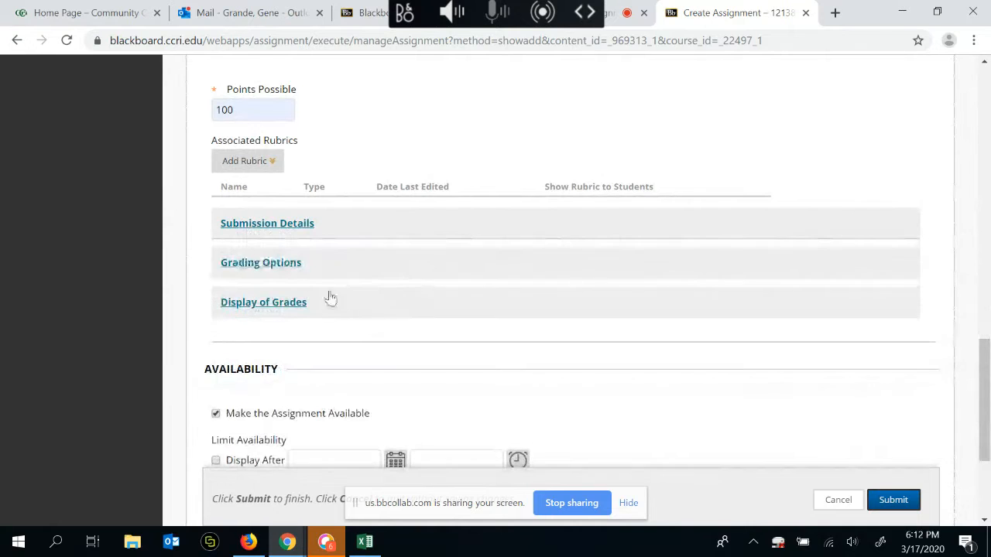
pyautogui.click(263, 265)
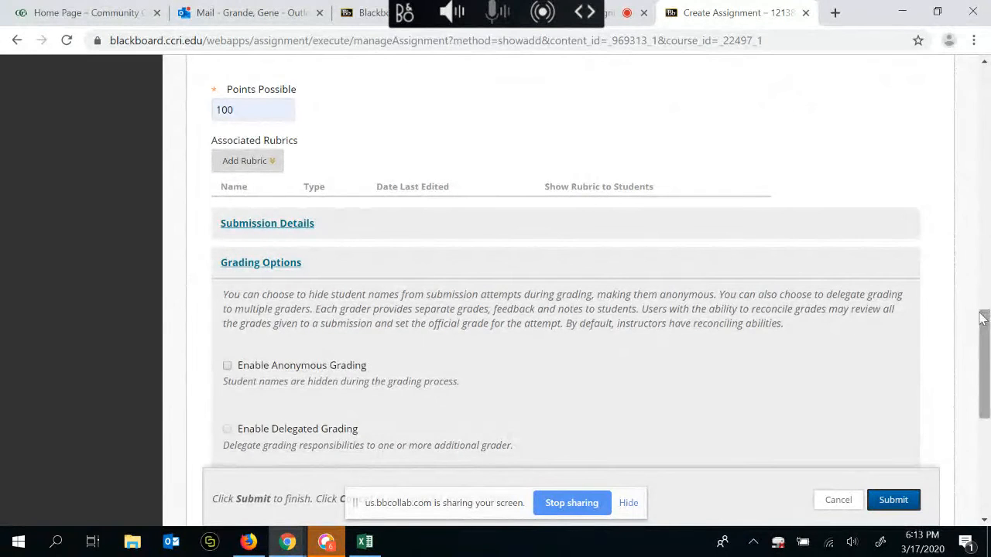
pyautogui.scroll(-1, 982, 356)
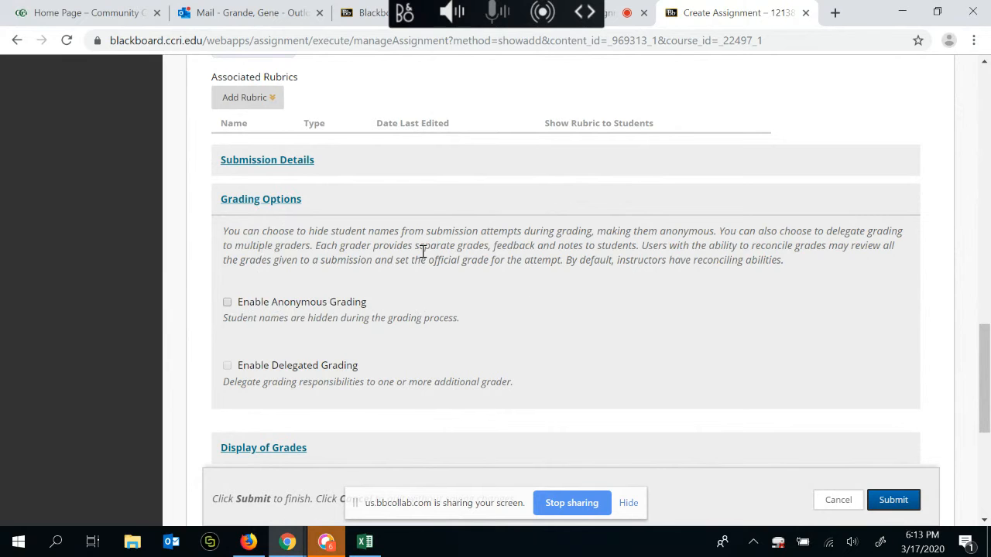
pyautogui.click(267, 202)
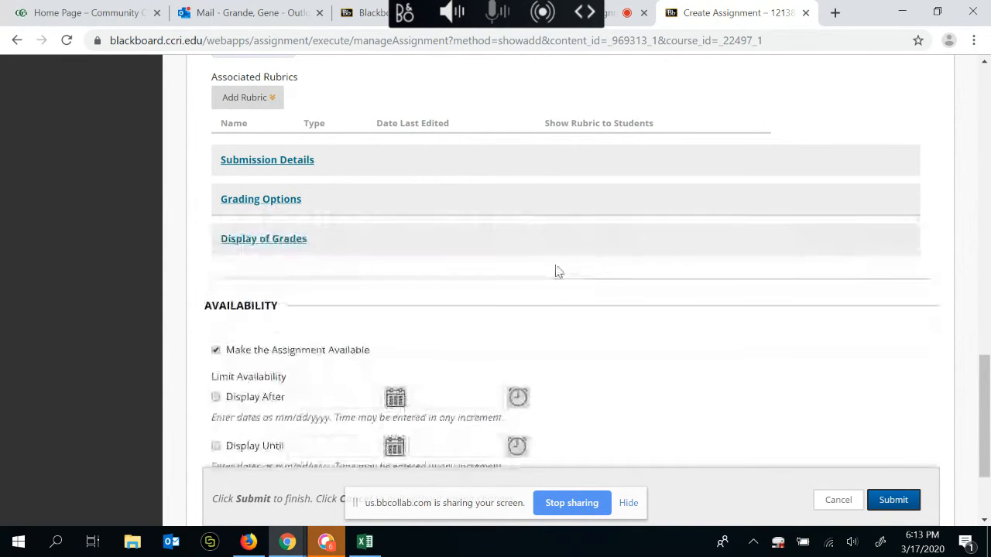
# - Try Letter as the secondary grade display for the assignment, then set it back to None
pyautogui.click(251, 243)
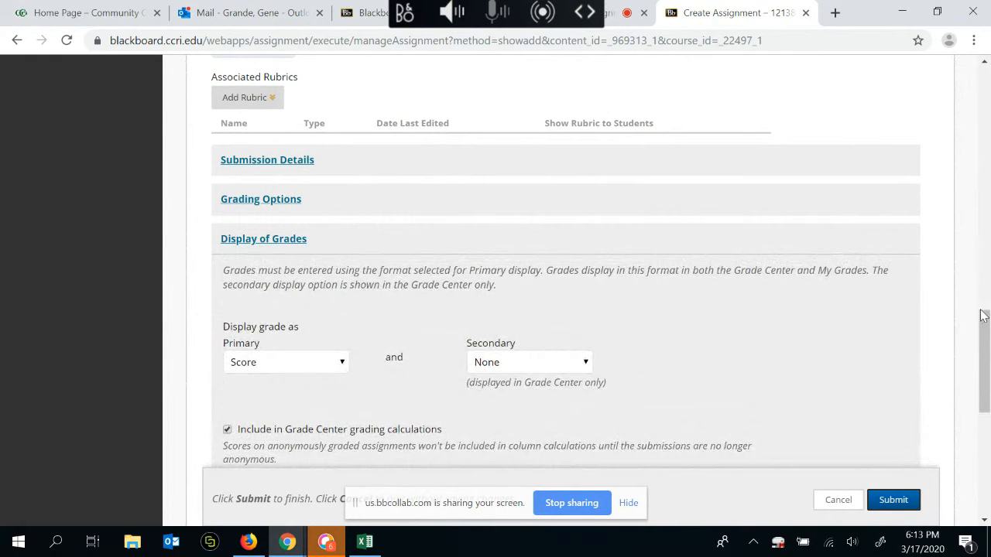
pyautogui.moveTo(983, 317); pyautogui.dragTo(976, 345)
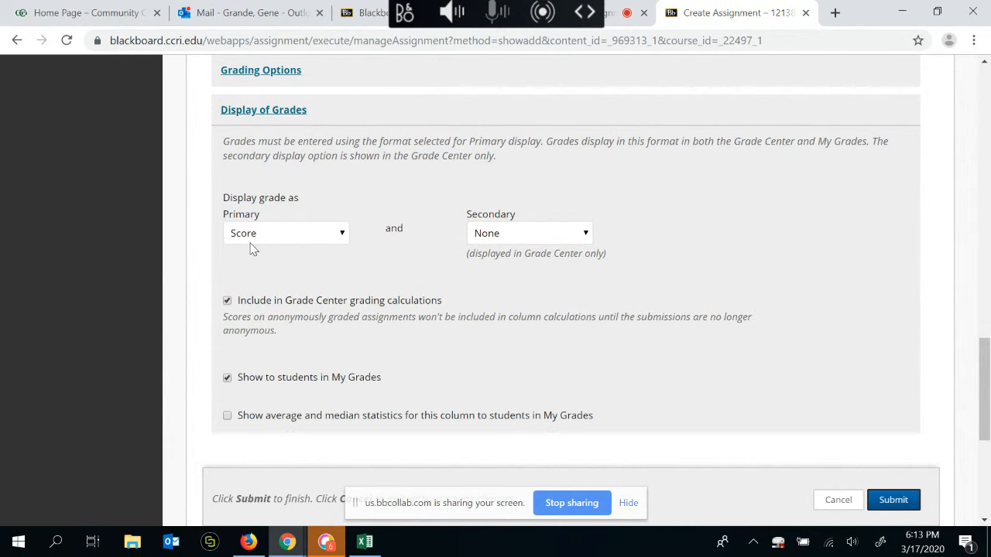
pyautogui.click(585, 235)
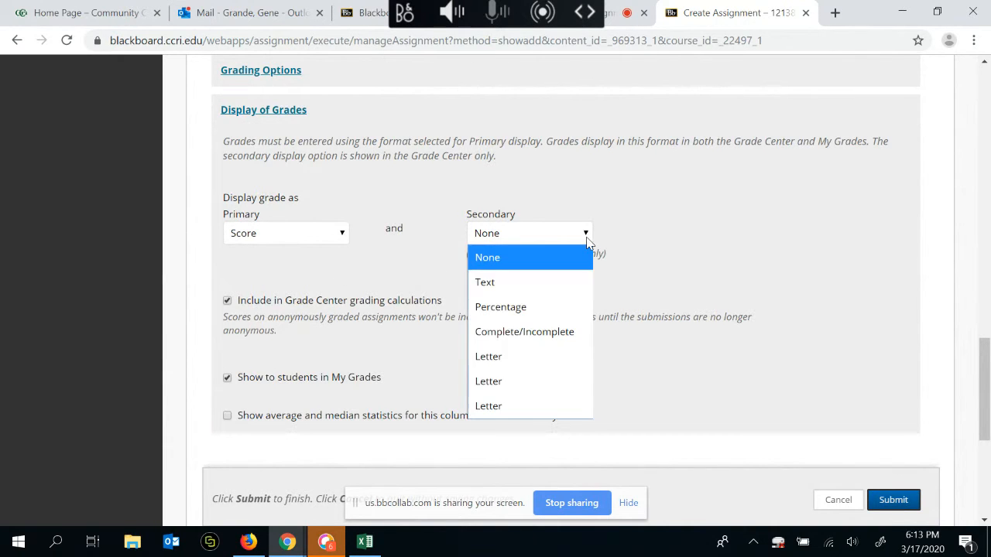
pyautogui.click(475, 355)
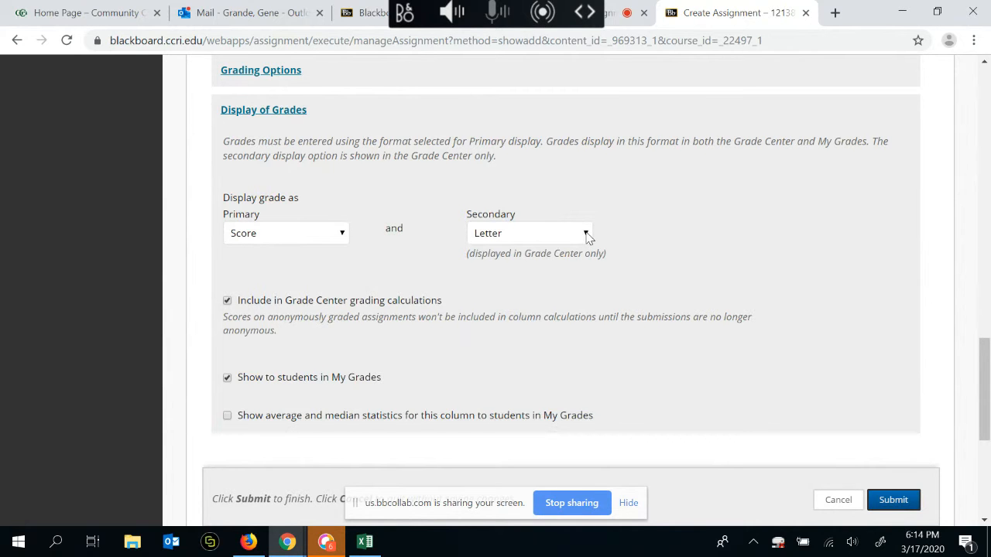
pyautogui.click(589, 237)
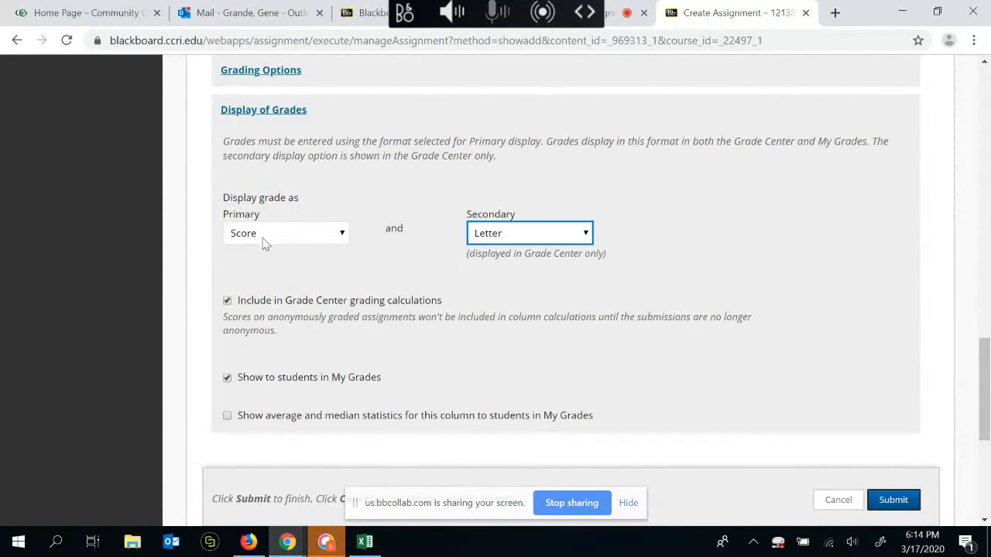
pyautogui.click(634, 231)
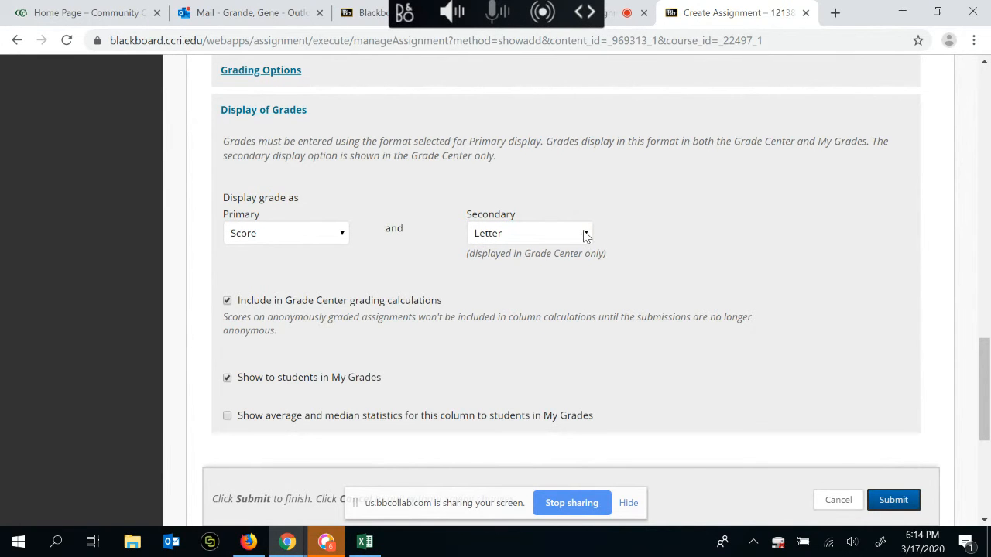
pyautogui.click(583, 238)
pyautogui.click(530, 259)
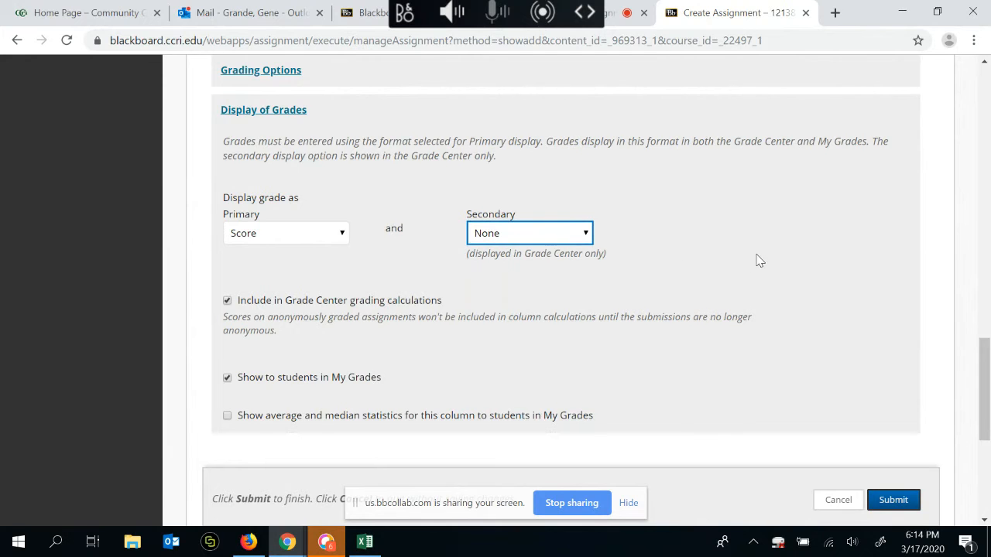
# - Examine the Grade Center calculation and My Grades visibility options, then collapse the grade display section
pyautogui.scroll(-1, 758, 261)
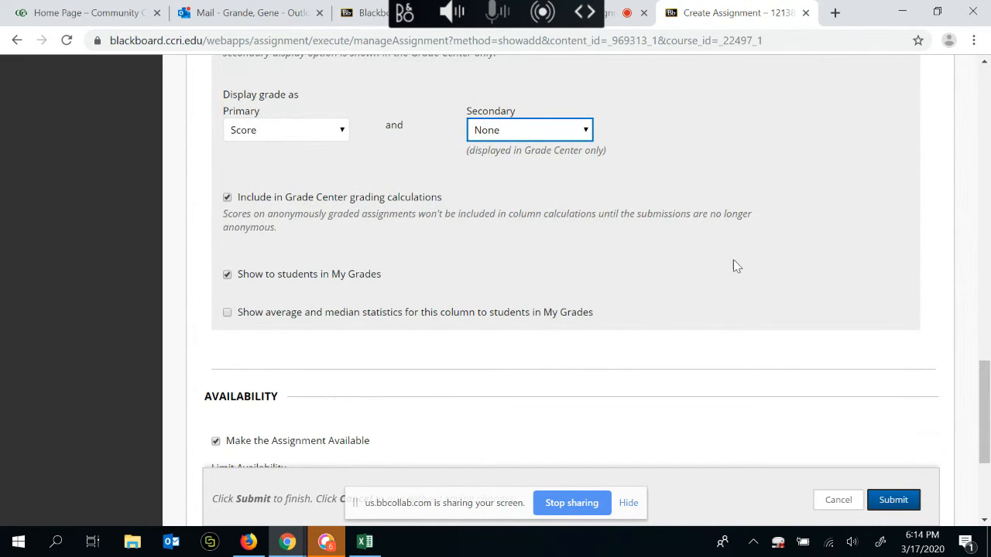
pyautogui.scroll(-1, 736, 266)
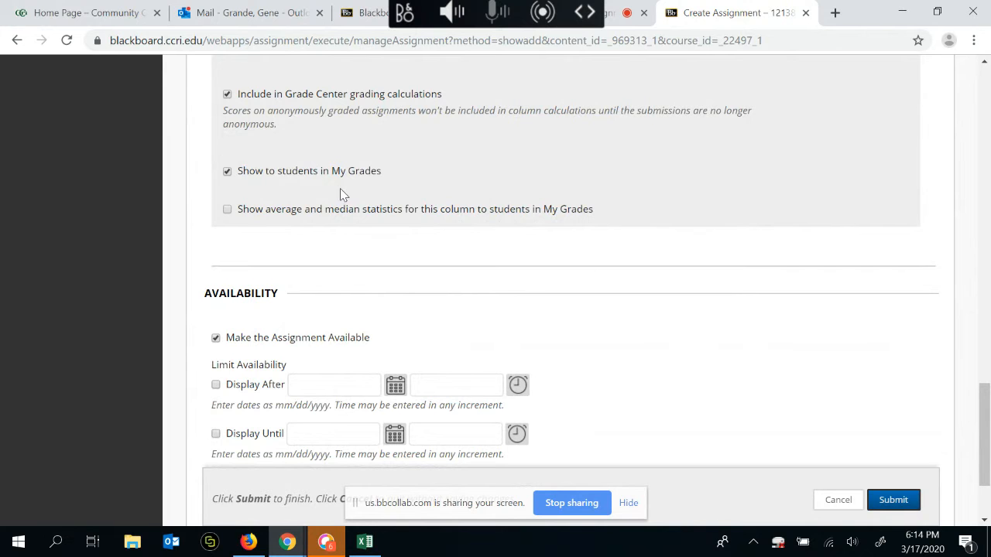
pyautogui.scroll(-2, 754, 234)
pyautogui.scroll(4, 753, 234)
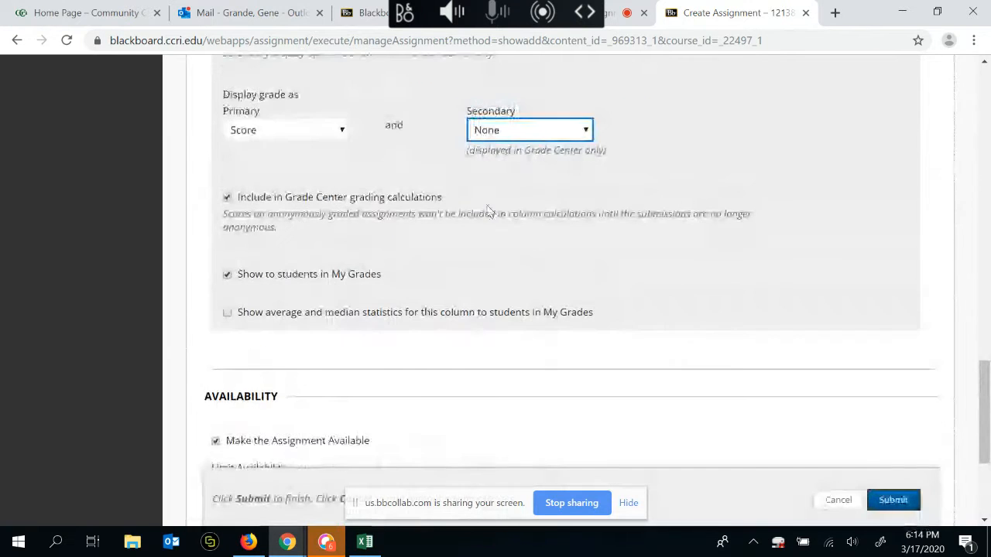
pyautogui.scroll(2, 221, 186)
pyautogui.click(260, 225)
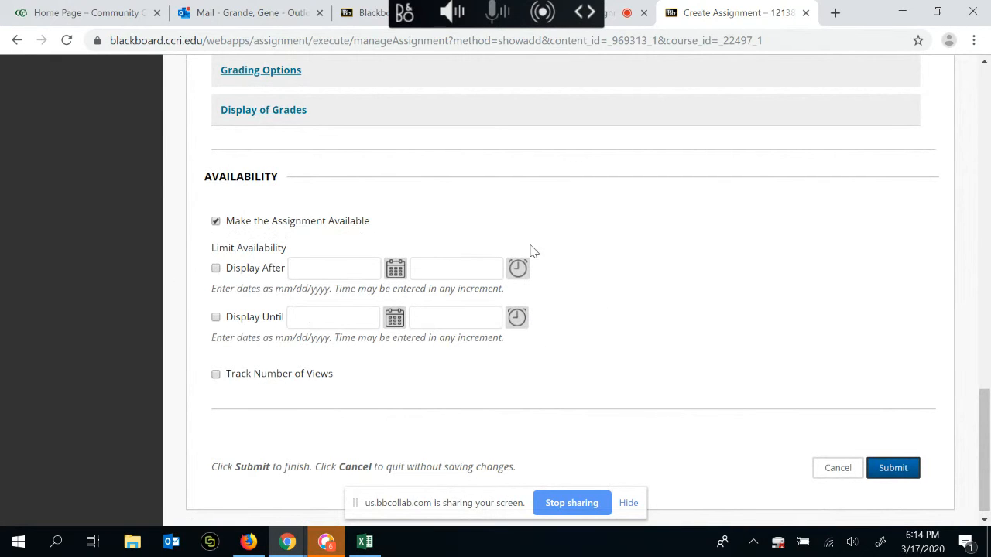
# - Submit the new Collaborate assignment to the Assignments area
pyautogui.scroll(-1, 671, 300)
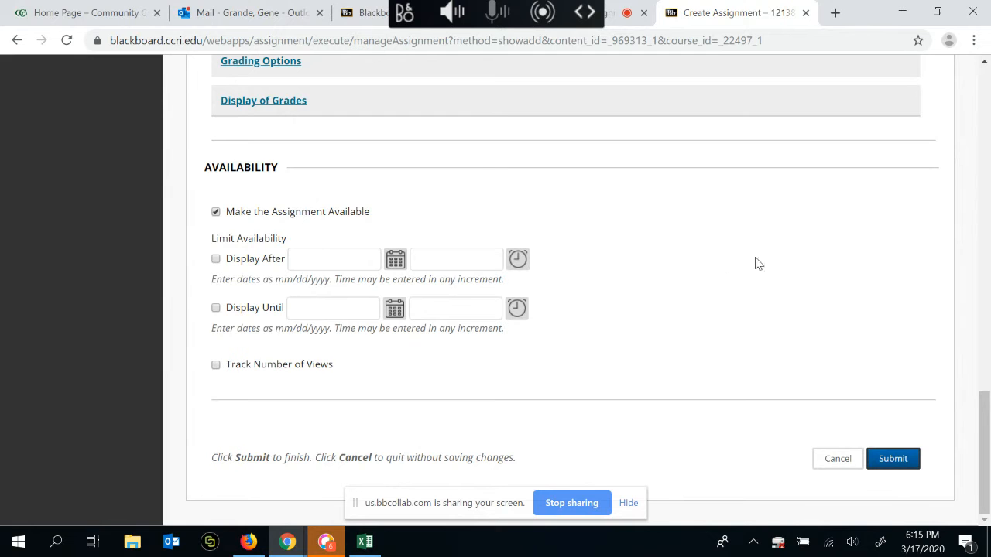
pyautogui.click(887, 459)
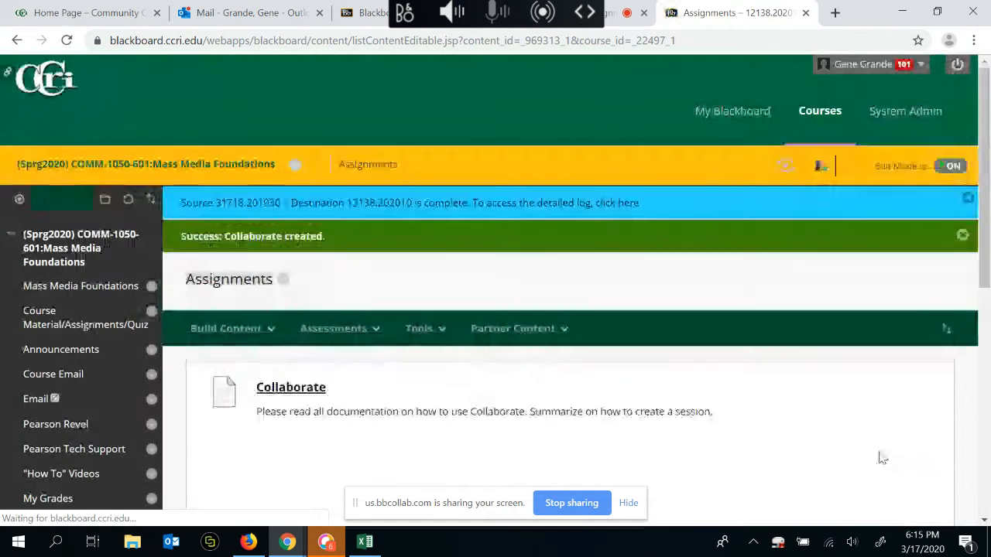
pyautogui.moveTo(981, 170); pyautogui.dragTo(981, 207)
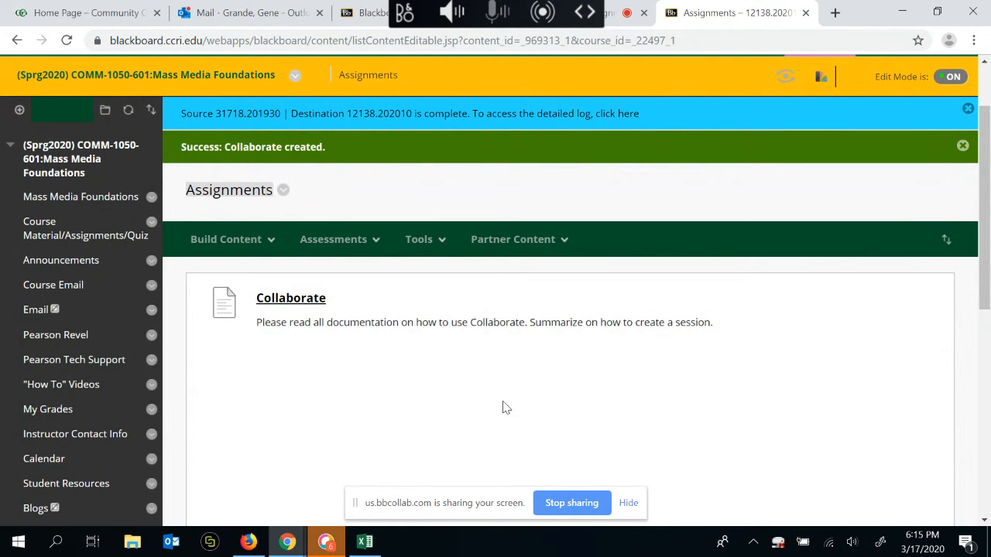
# - Open the Collaborate assignment in the Assignments area for editing
pyautogui.moveTo(321, 324)
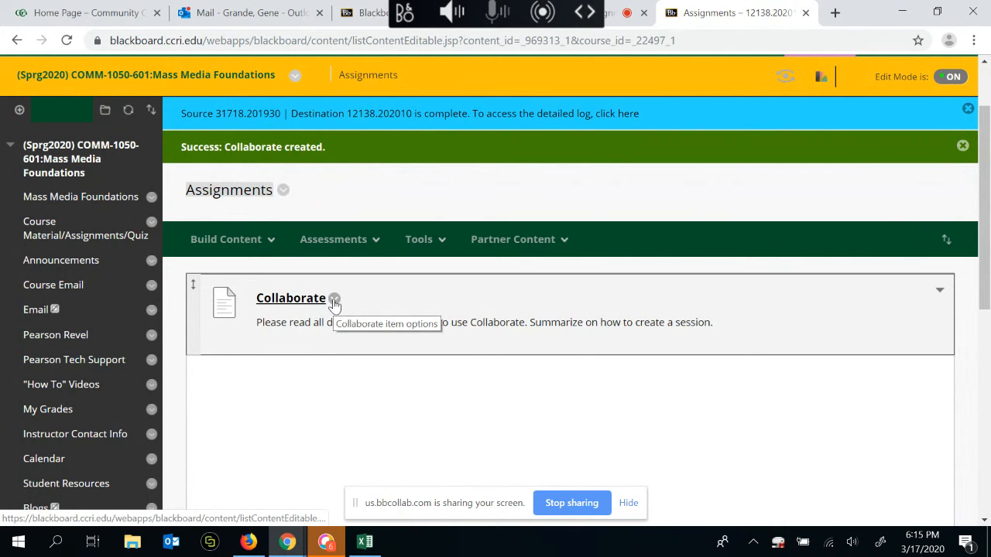
pyautogui.click(334, 299)
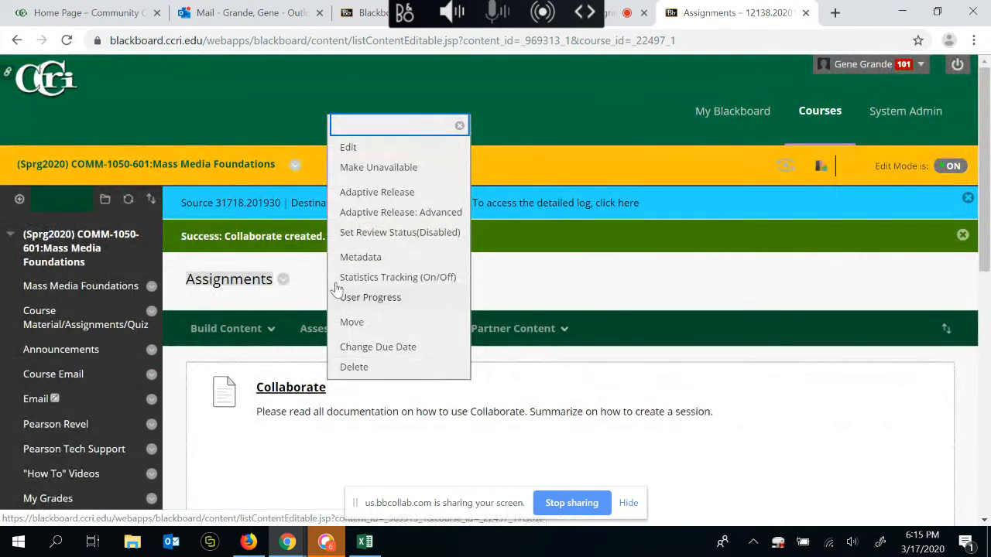
pyautogui.click(347, 147)
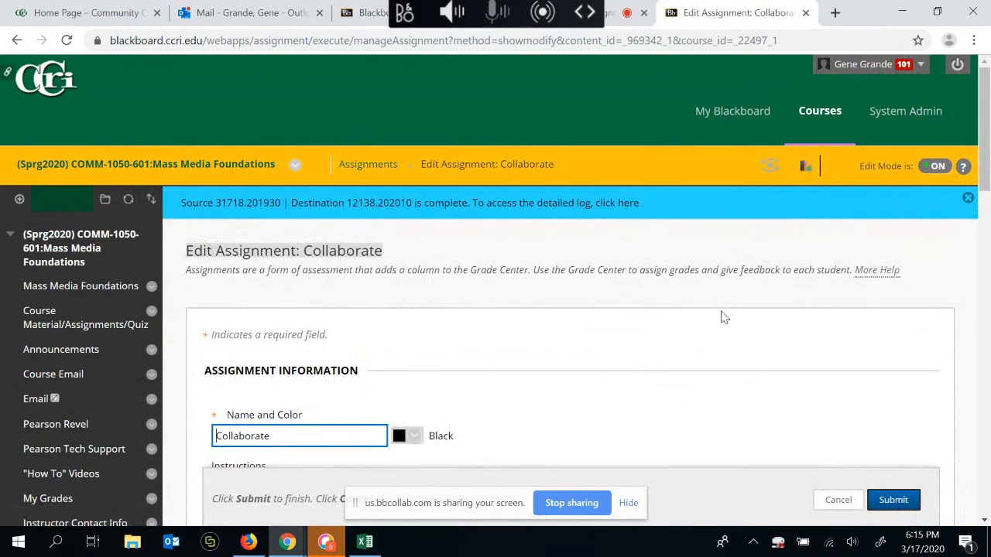
# - Limit the assignment's availability to display after 03/17/2020 at 08:00 AM
pyautogui.scroll(-10, 718, 319)
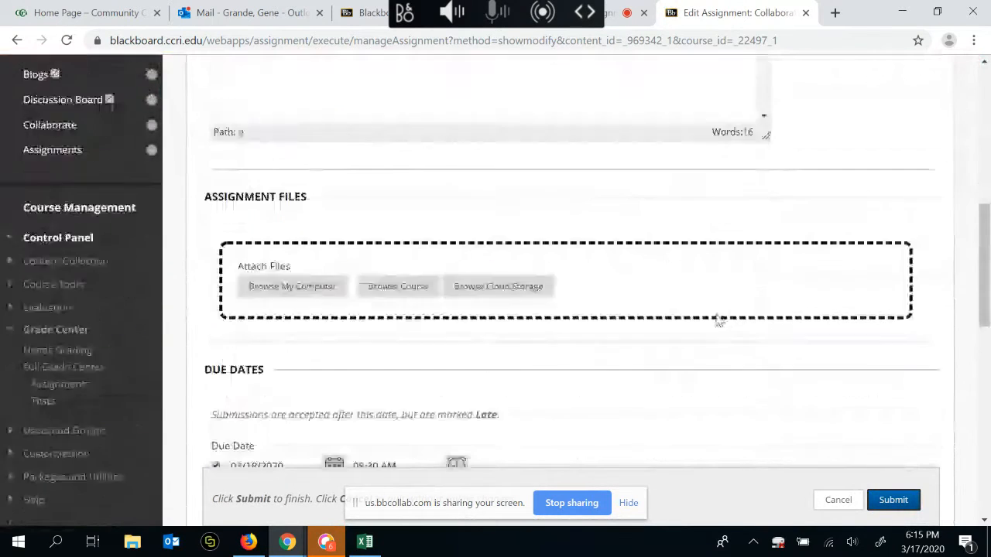
pyautogui.scroll(-6, 718, 321)
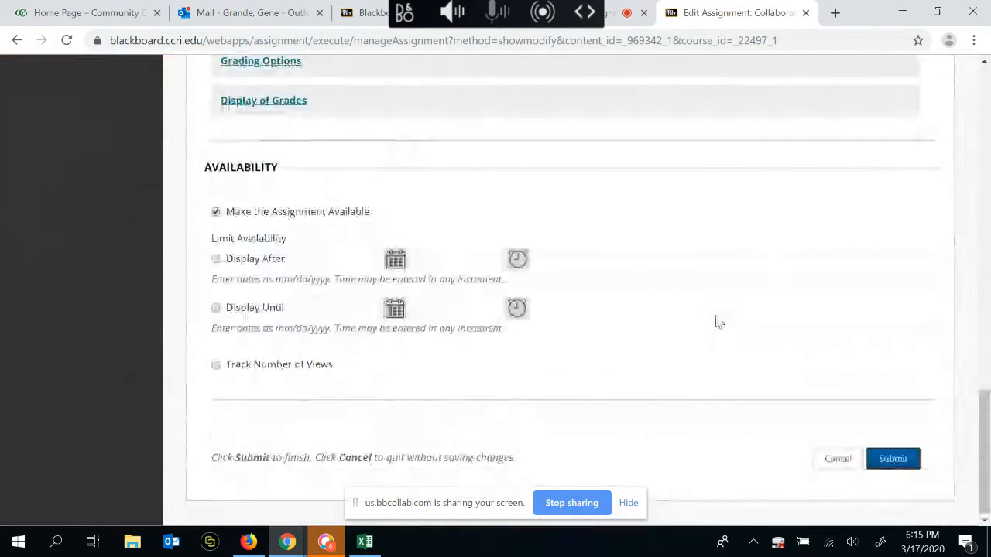
pyautogui.scroll(4, 718, 321)
pyautogui.scroll(4, 716, 321)
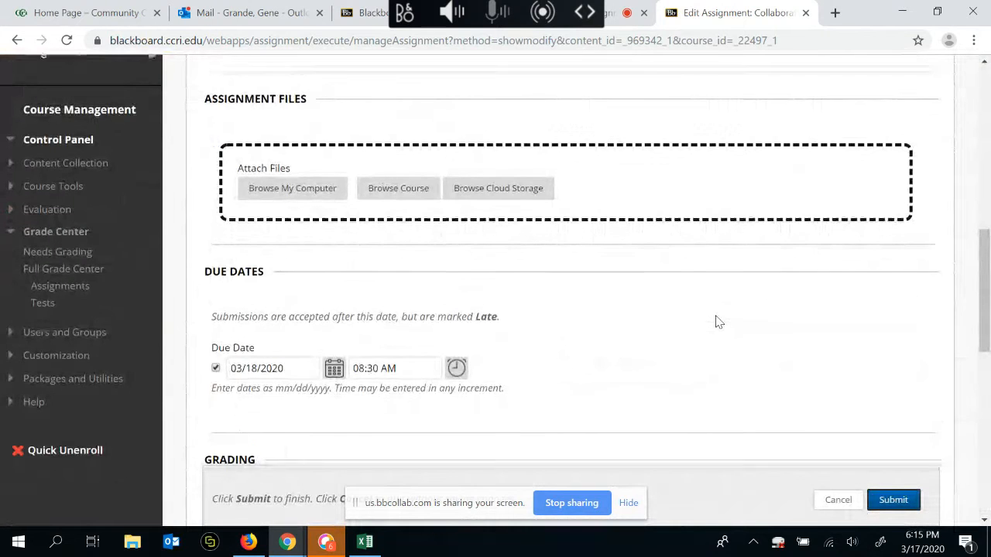
pyautogui.scroll(-4, 716, 323)
pyautogui.scroll(-4, 717, 325)
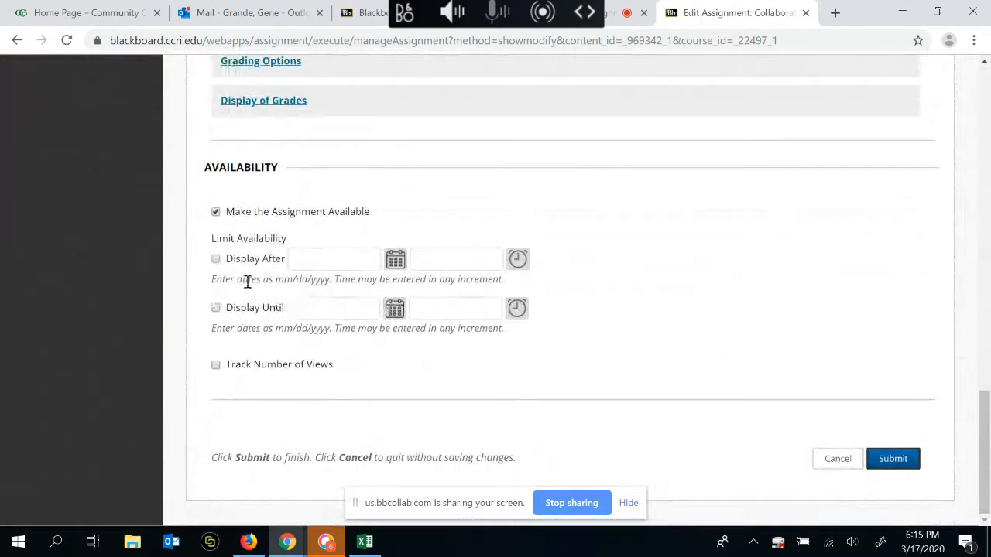
pyautogui.click(395, 261)
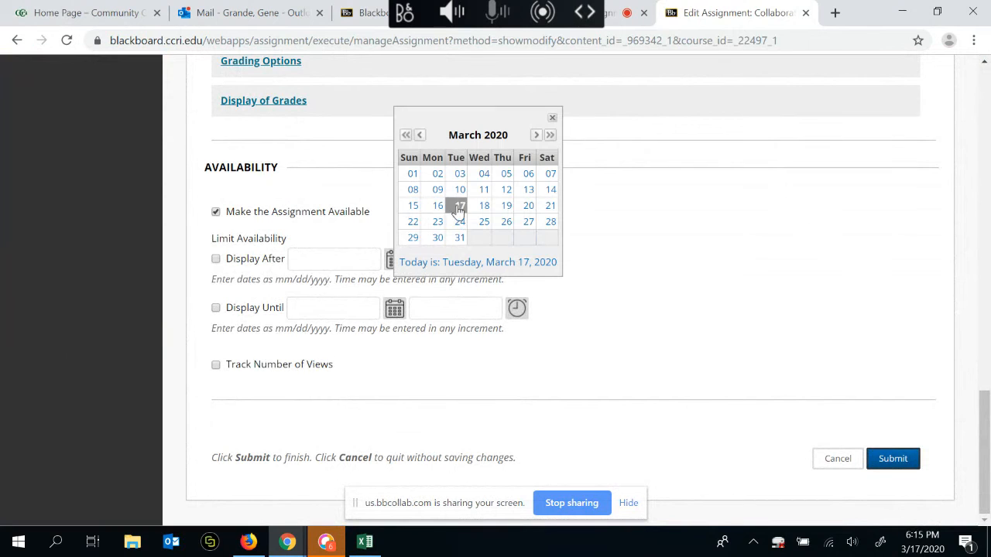
pyautogui.click(459, 206)
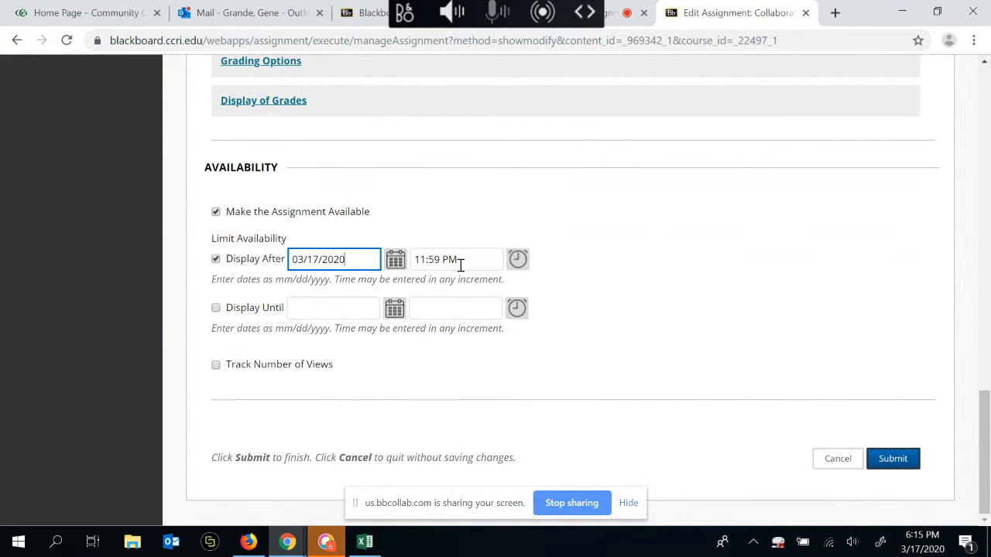
pyautogui.click(517, 259)
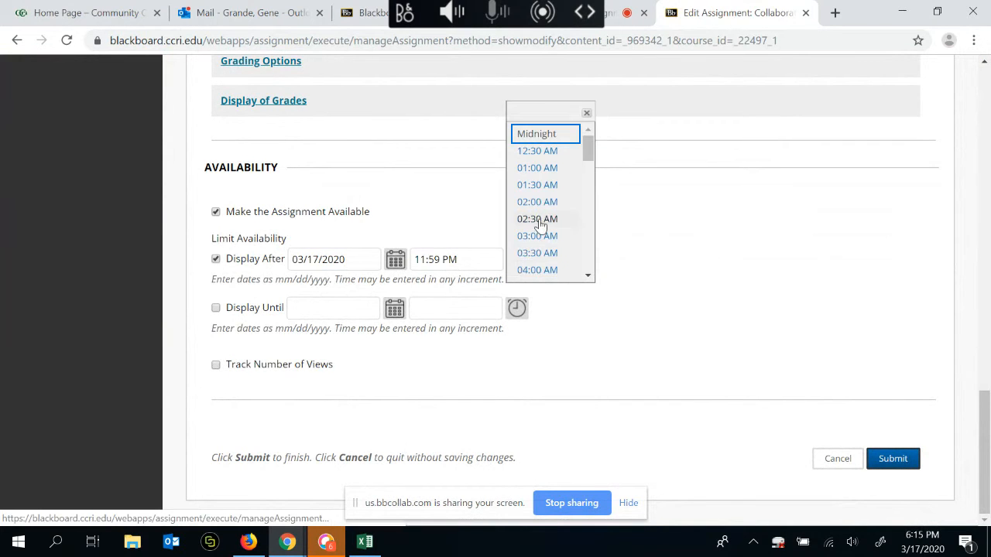
pyautogui.scroll(-3, 540, 225)
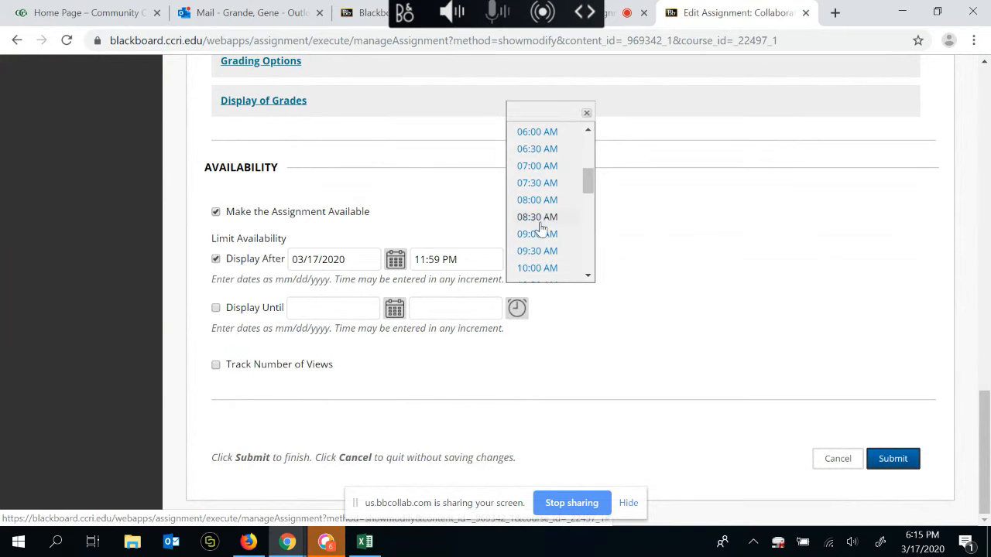
pyautogui.click(537, 201)
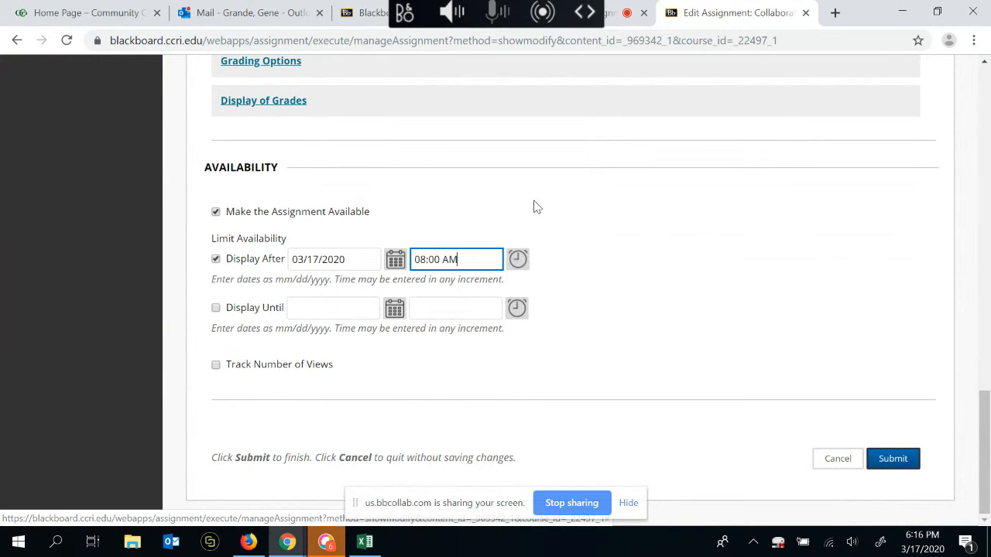
# - Set the assignment to display until 03/18/2020 at 11:59 PM, change the Display After time to 07:00 PM, and submit the edits
pyautogui.click(394, 308)
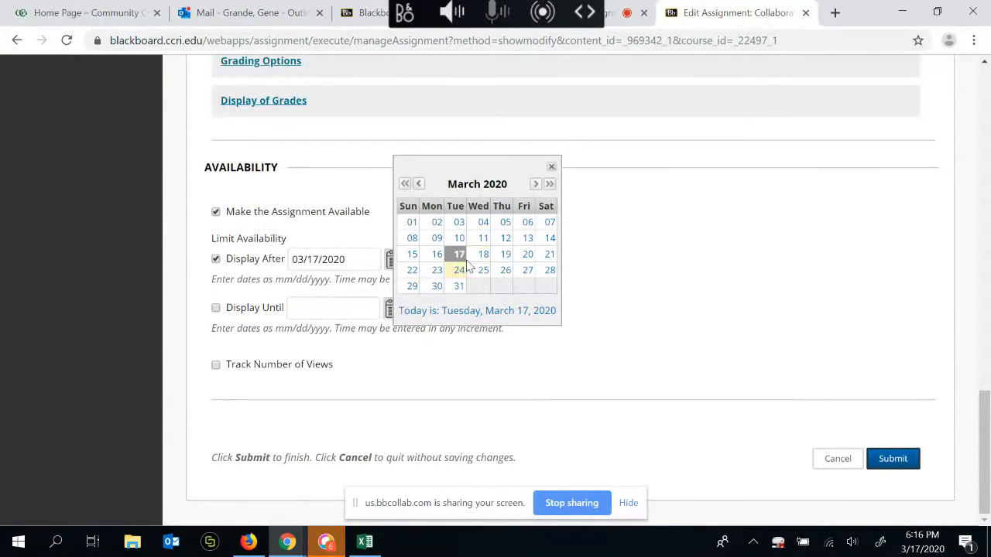
pyautogui.click(483, 254)
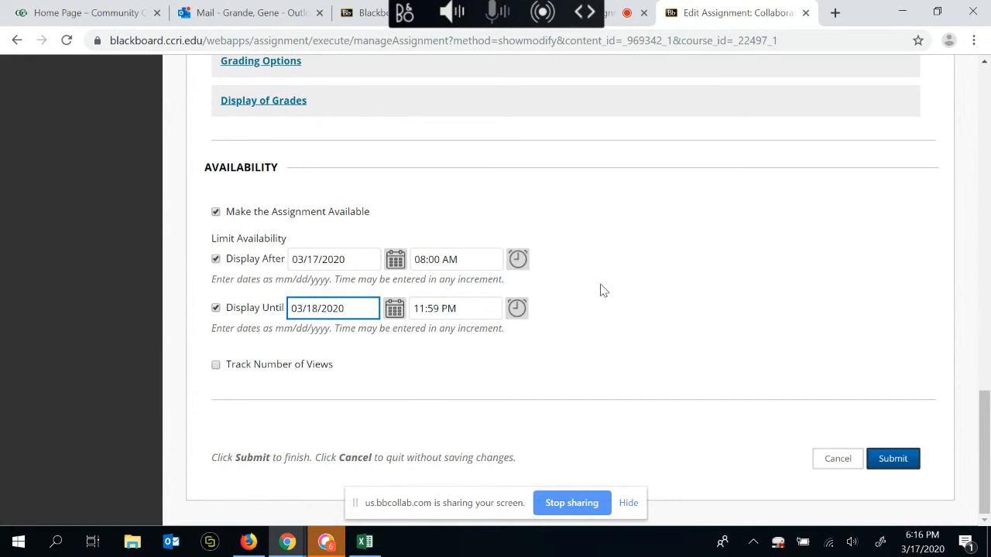
pyautogui.click(517, 259)
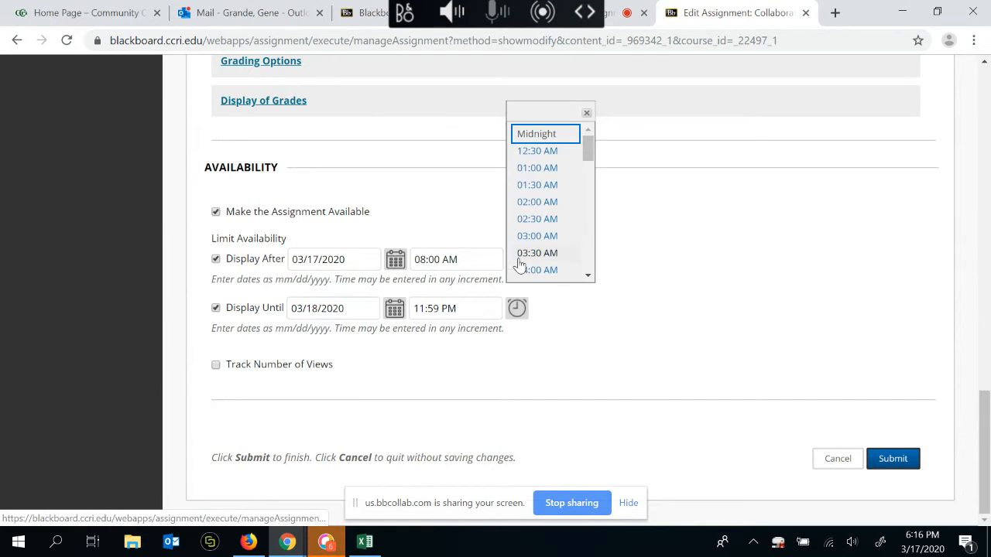
pyautogui.moveTo(587, 154); pyautogui.dragTo(597, 248)
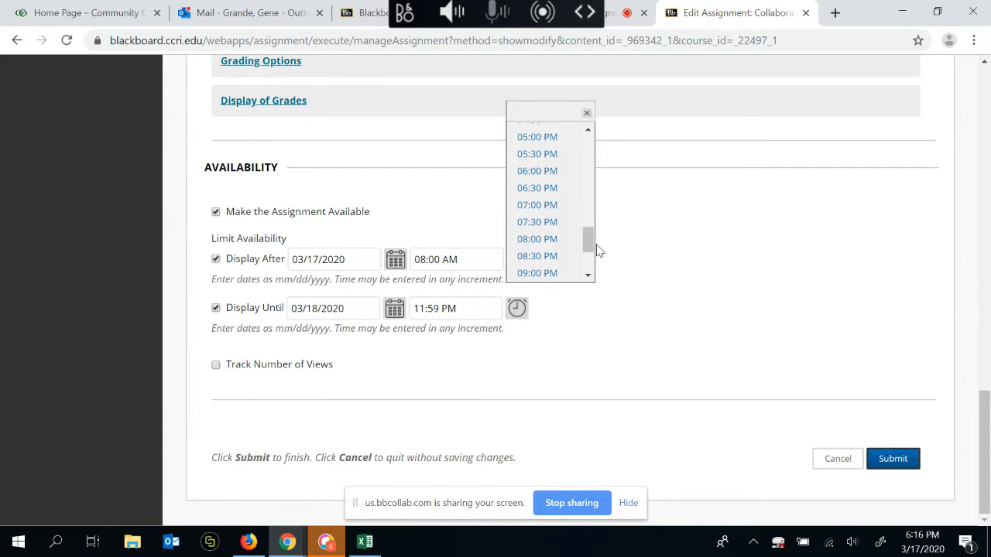
pyautogui.click(541, 205)
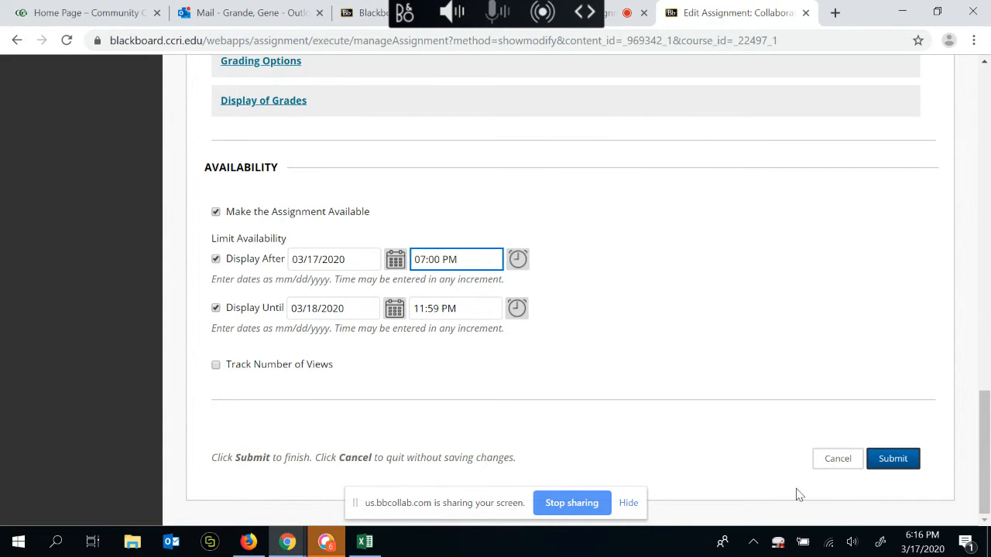
pyautogui.click(893, 460)
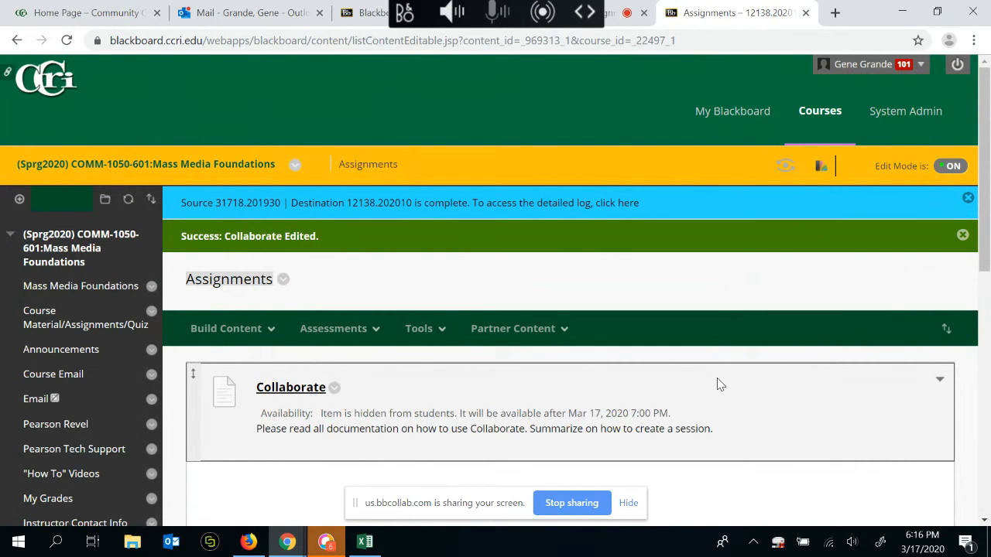
# - Enter Student Preview and view the Assignments area as a student
pyautogui.click(785, 169)
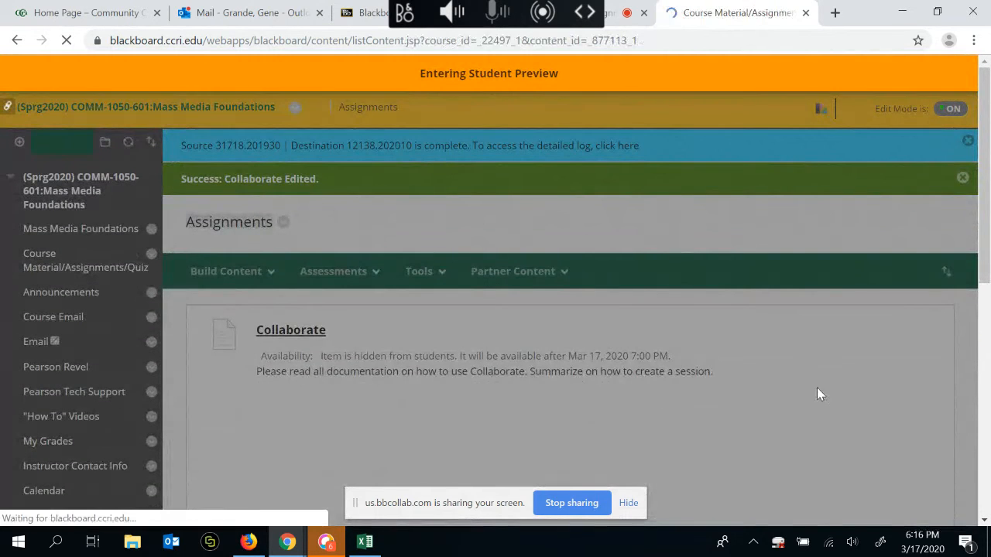
pyautogui.scroll(-1, 155, 278)
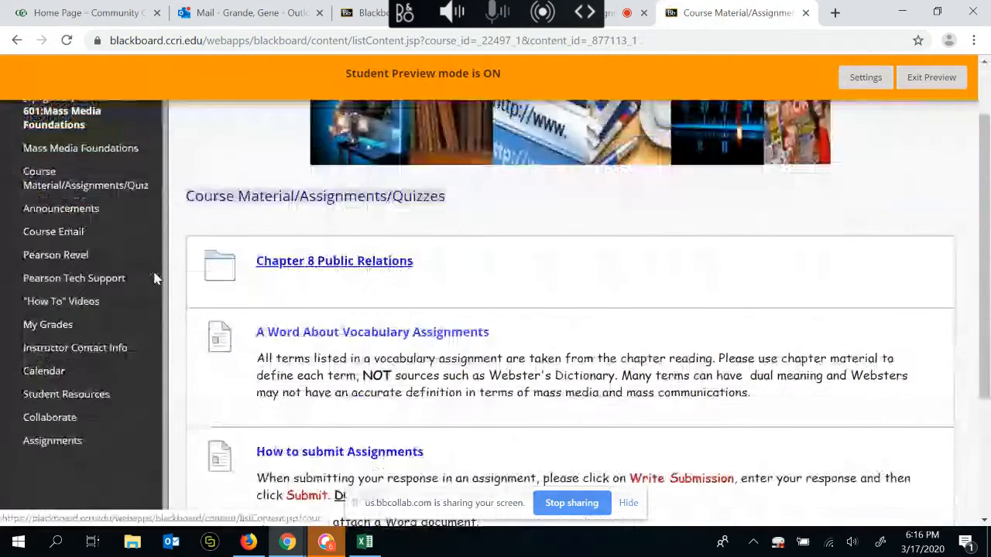
pyautogui.scroll(-2, 155, 278)
pyautogui.click(53, 319)
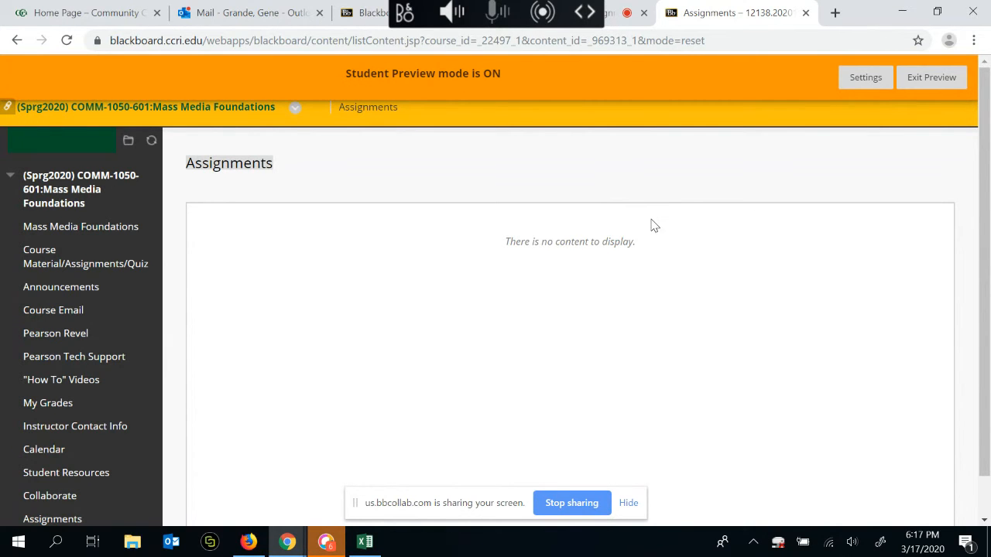
# - Exit Student Preview, deleting the preview user and all data, and return to the Assignments area
pyautogui.click(931, 79)
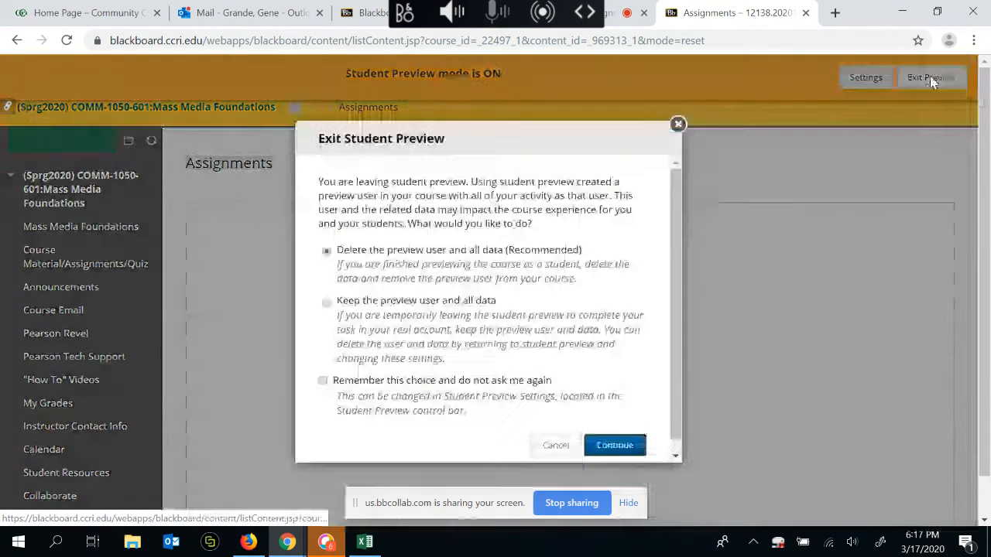
pyautogui.click(624, 449)
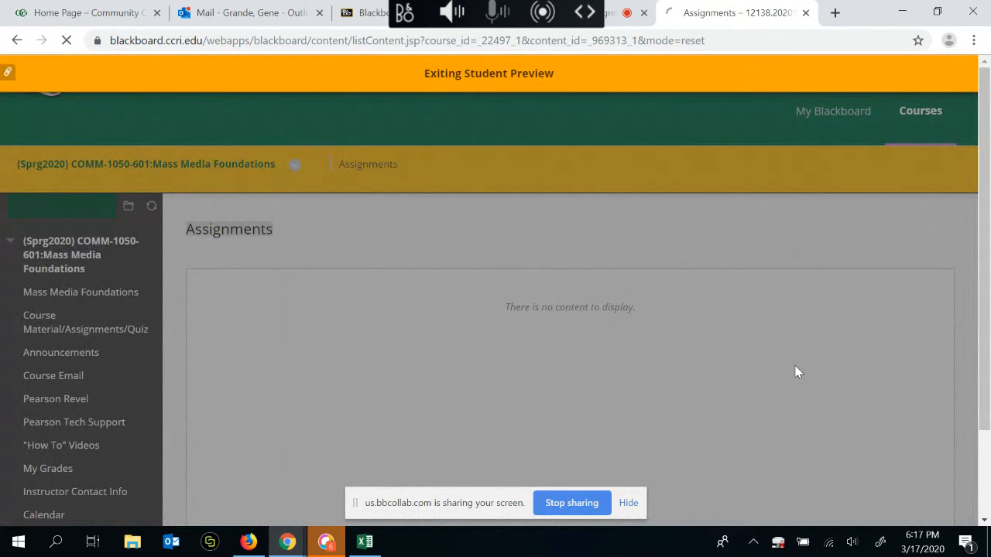
pyautogui.scroll(-2, 537, 369)
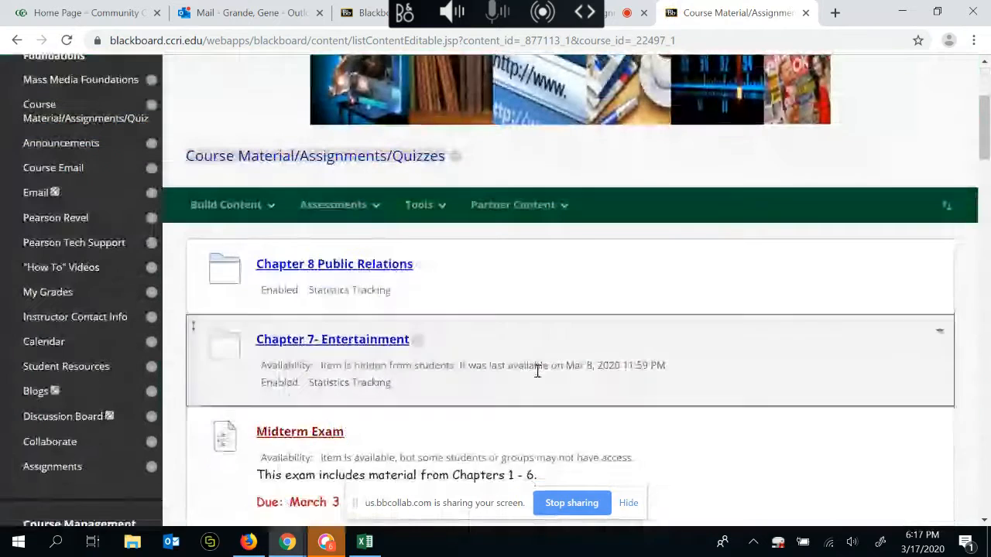
pyautogui.click(49, 466)
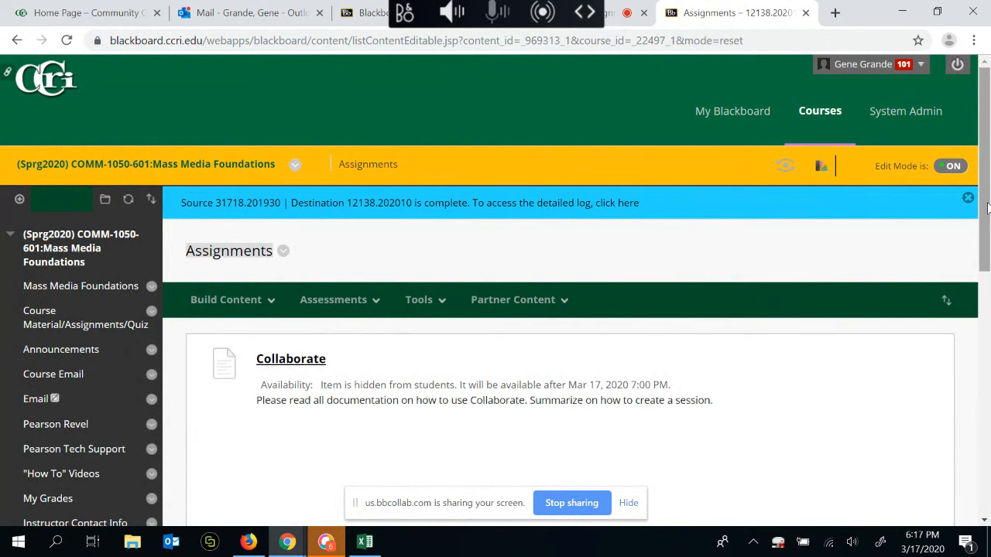
# - Open the Full Grade Center and examine the Collaborate column at the far end of the grid
pyautogui.moveTo(983, 217); pyautogui.dragTo(987, 455)
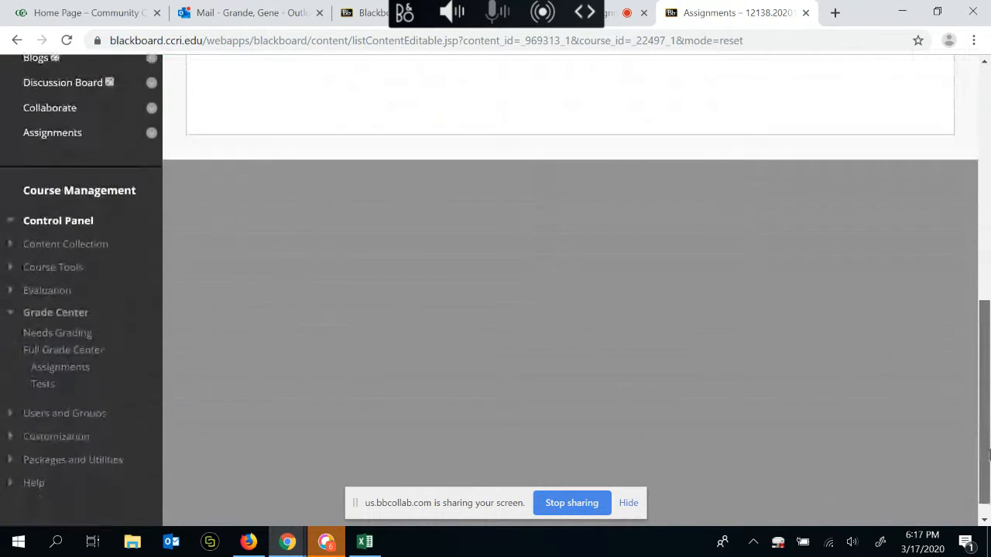
pyautogui.click(66, 341)
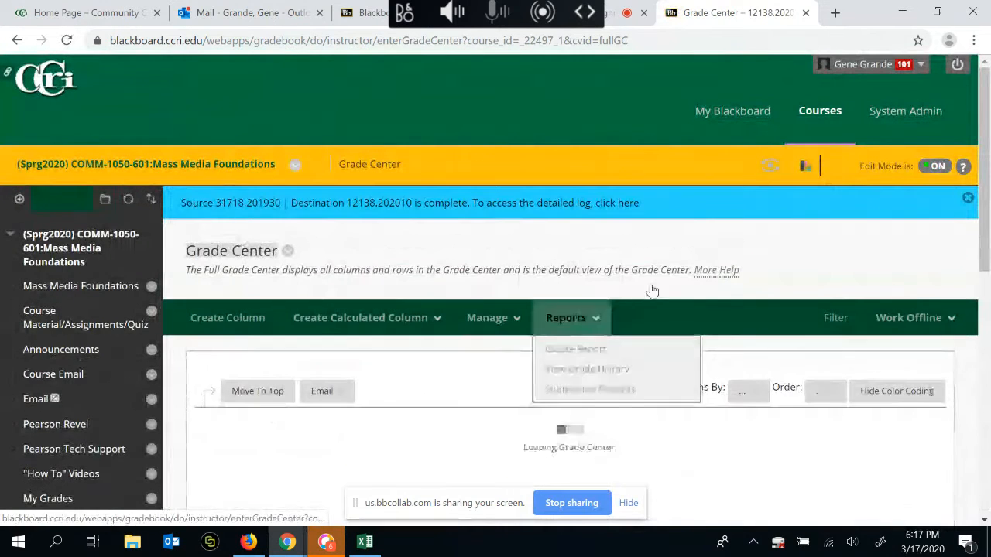
pyautogui.moveTo(989, 92); pyautogui.dragTo(988, 335)
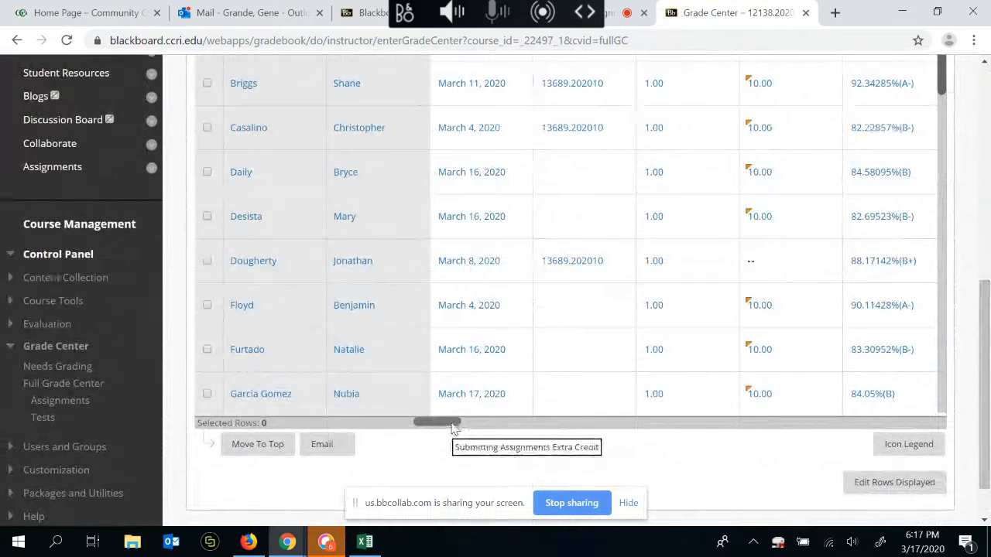
pyautogui.moveTo(457, 424); pyautogui.dragTo(921, 422)
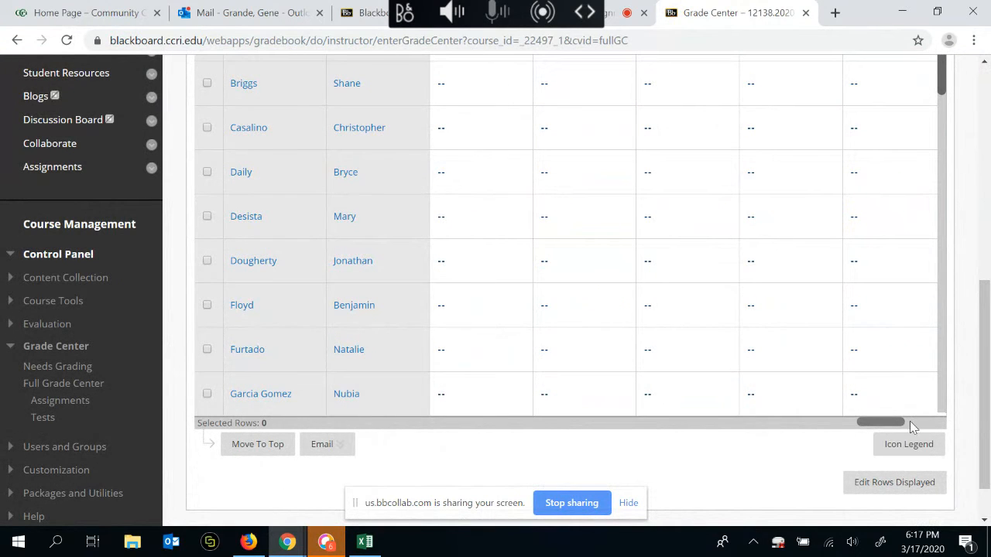
pyautogui.moveTo(986, 354); pyautogui.dragTo(988, 275)
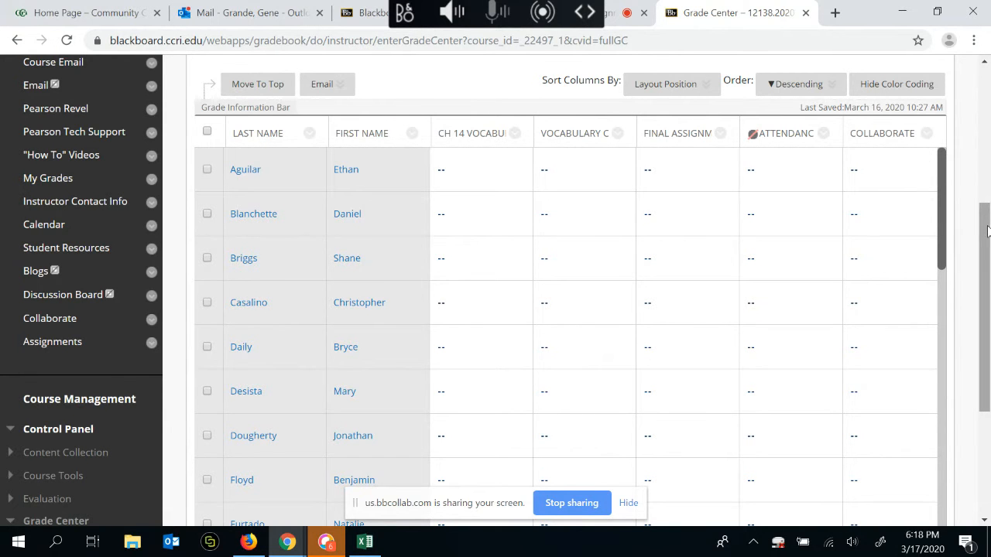
pyautogui.moveTo(987, 230); pyautogui.dragTo(985, 123)
# - Permanently delete the Assignments content area and its Collaborate item from the course menu
pyautogui.click(57, 246)
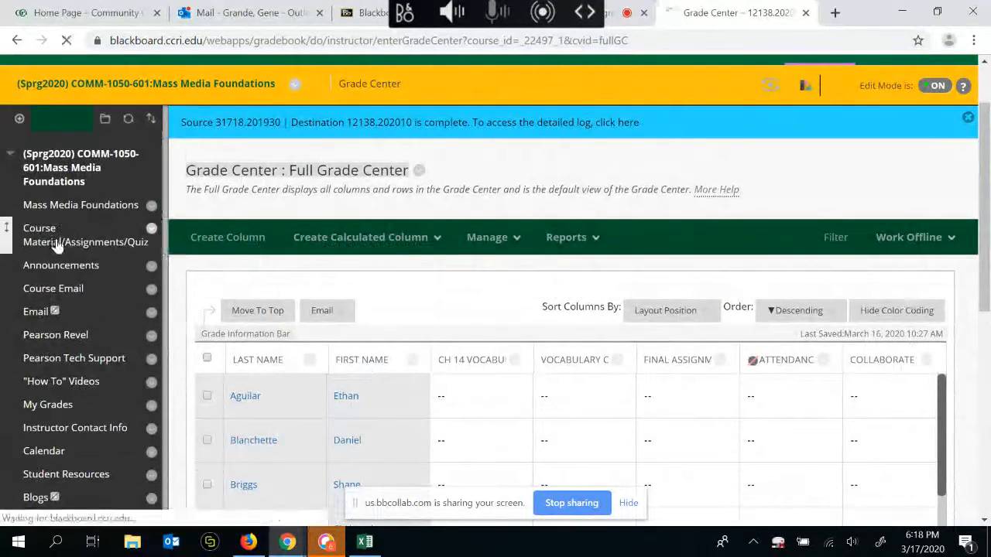
pyautogui.scroll(-5, 8, 314)
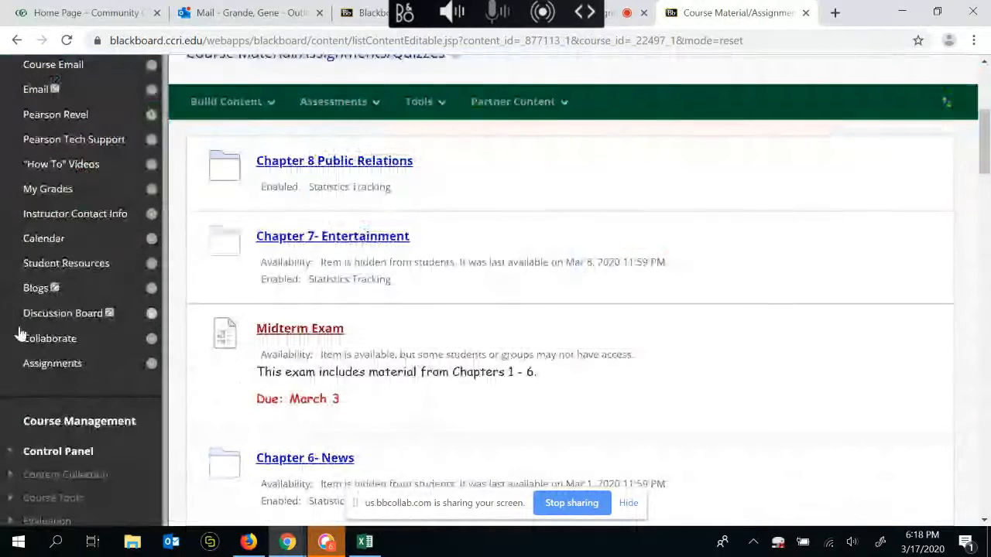
pyautogui.click(152, 363)
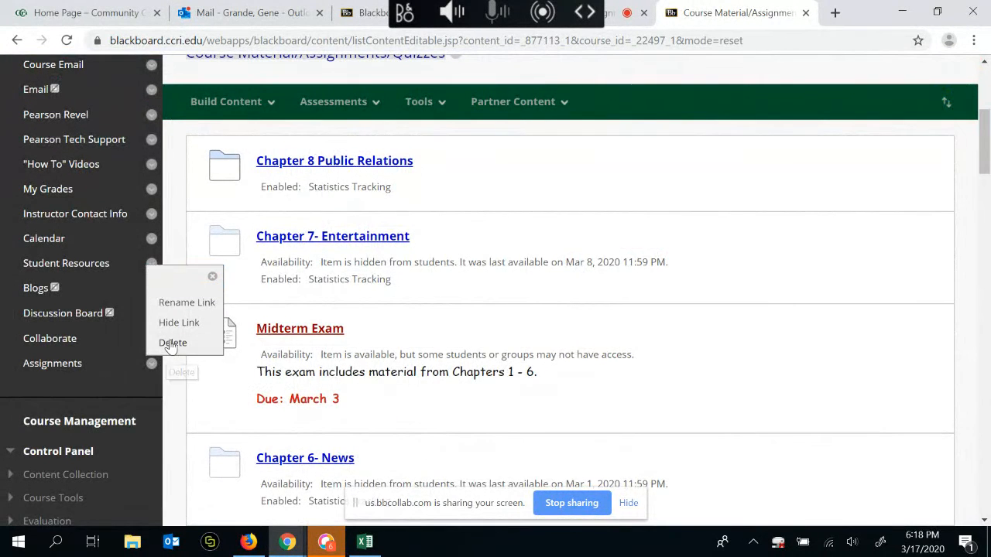
pyautogui.click(171, 343)
pyautogui.click(418, 342)
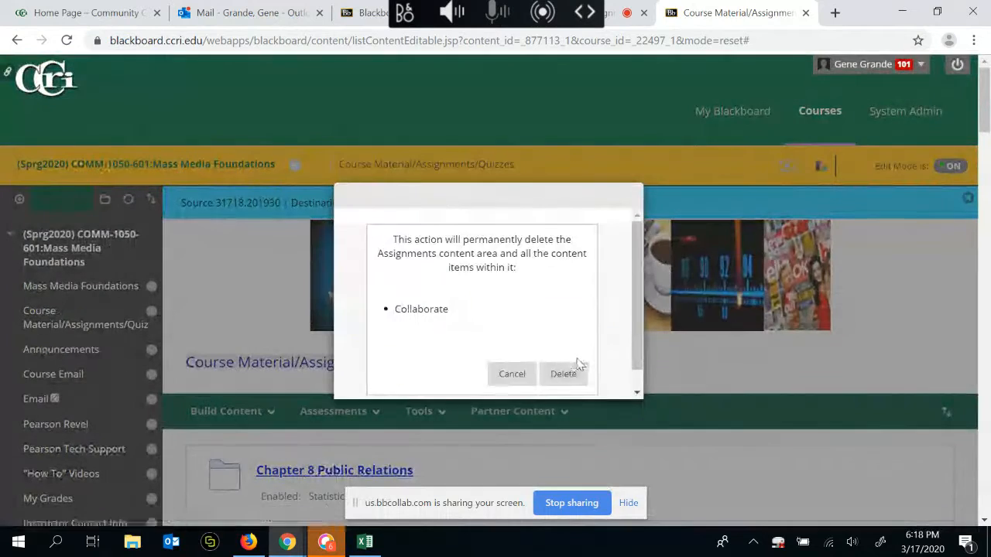
pyautogui.click(564, 375)
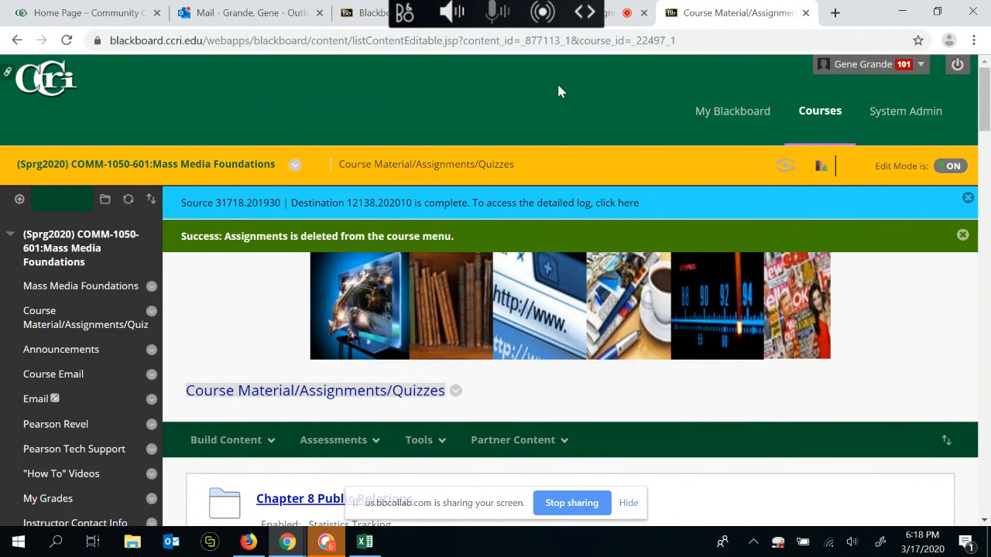
# - Open the Needs Grading list and view the Choice of Entertainment attempt submitted March 8, 2020 at 1:59:44 PM
pyautogui.scroll(-7, 559, 91)
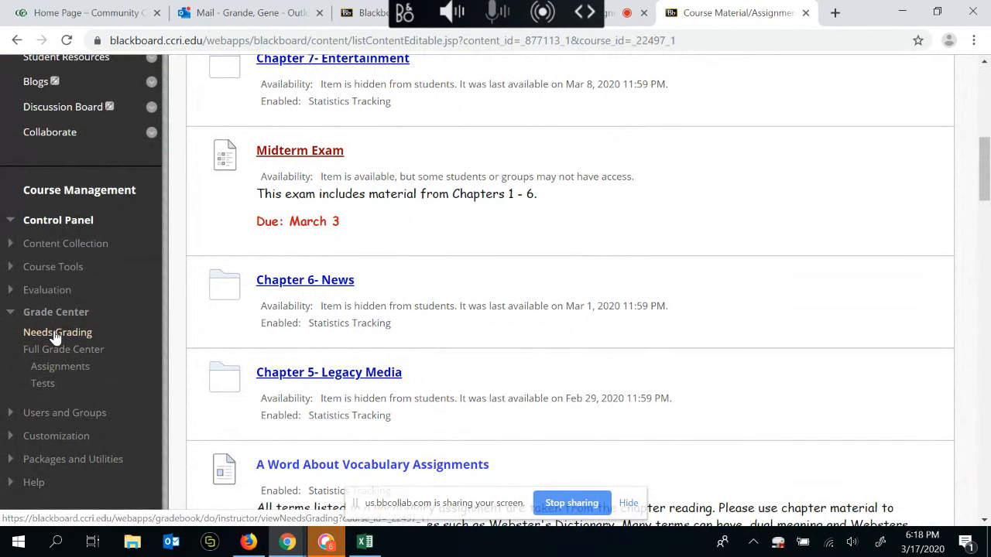
pyautogui.click(54, 335)
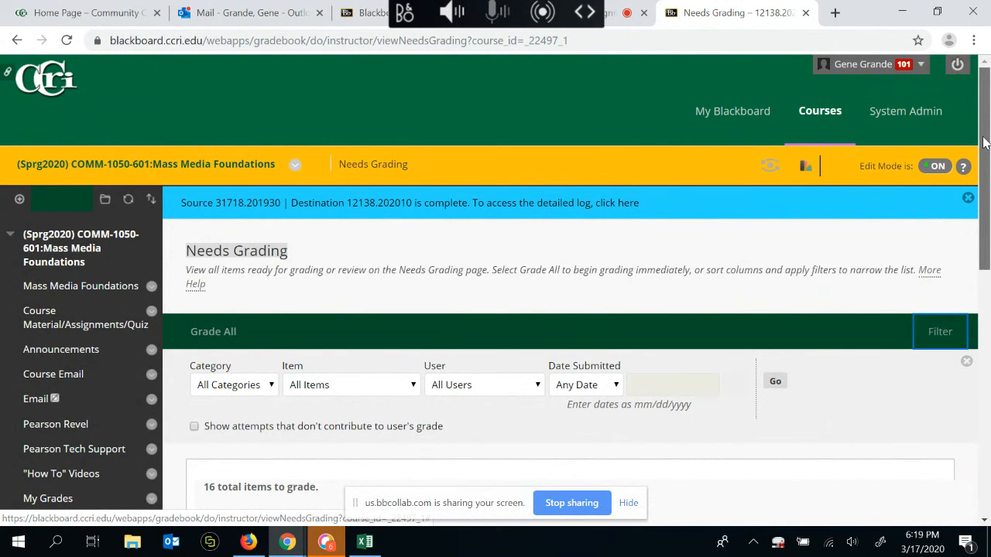
pyautogui.moveTo(984, 142); pyautogui.dragTo(987, 331)
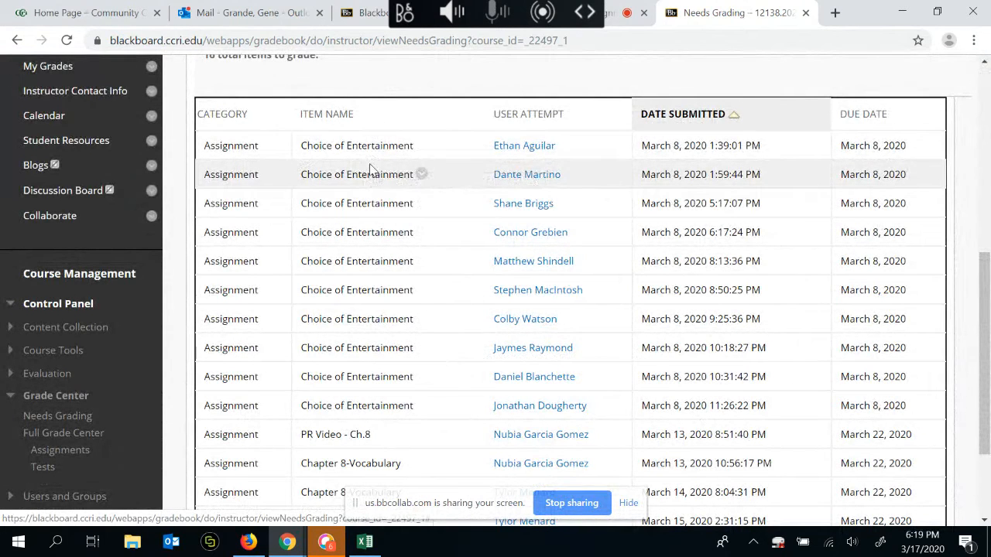
pyautogui.click(512, 176)
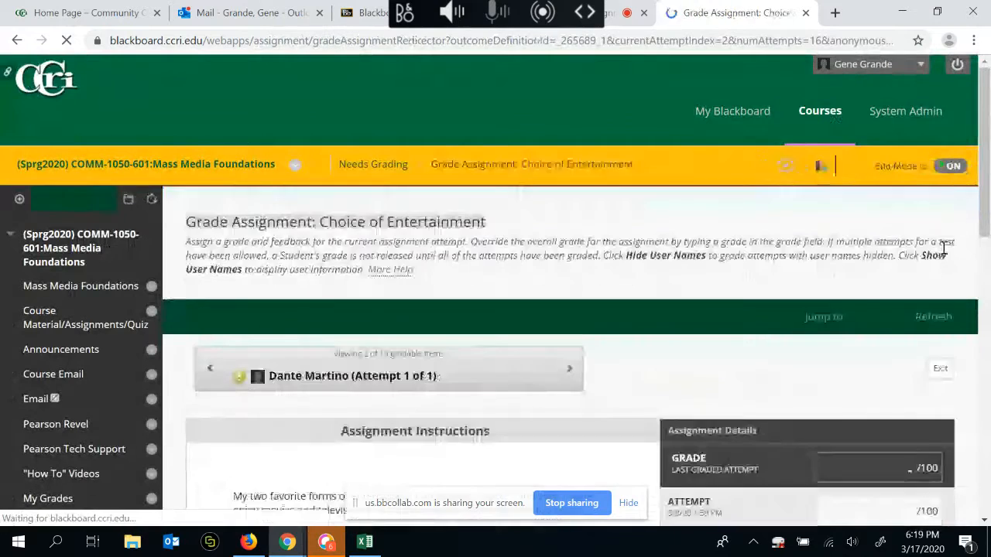
pyautogui.scroll(-2, 986, 240)
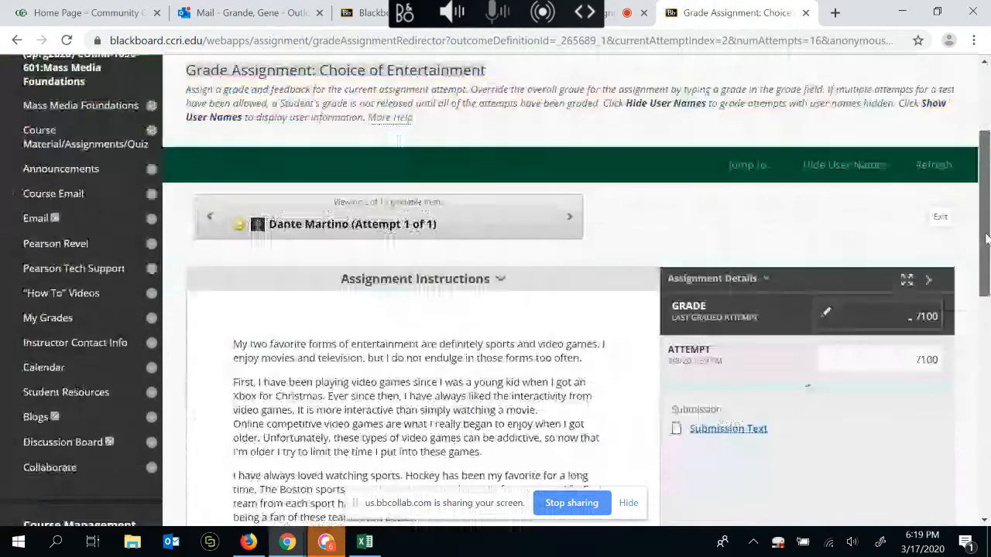
pyautogui.scroll(-2, 986, 240)
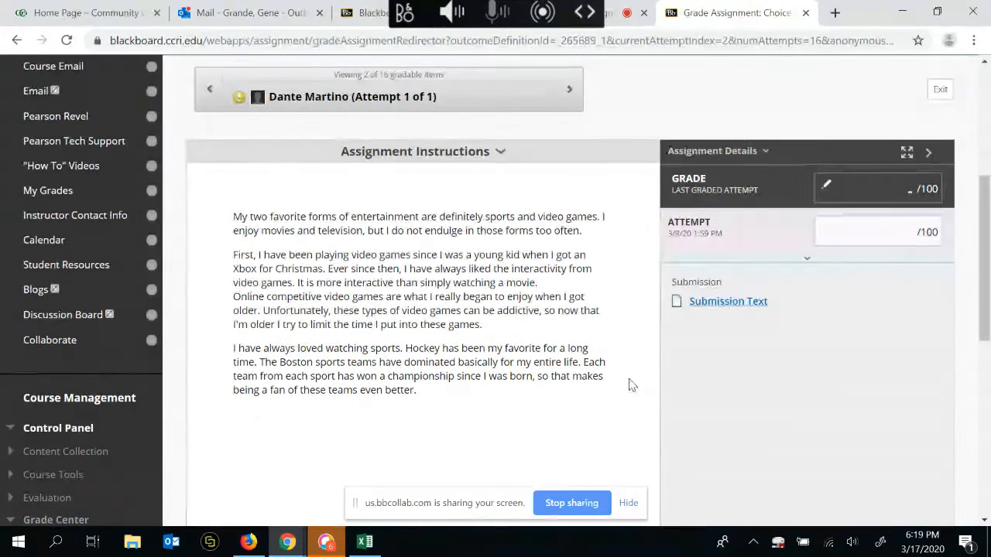
# - Expand the attempt's grading section, examine the grade, feedback and submission options, and collapse it again without entering a grade
pyautogui.click(911, 229)
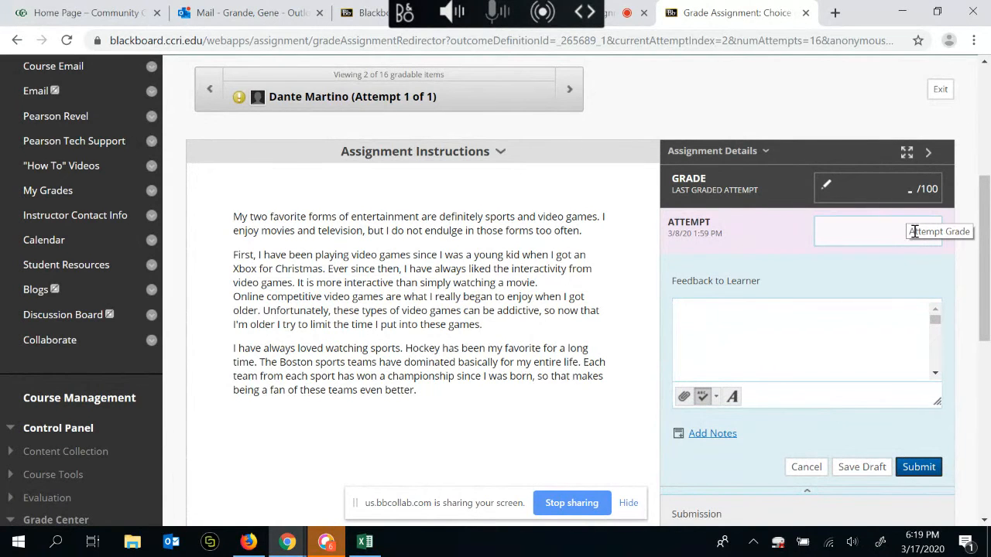
pyautogui.click(914, 230)
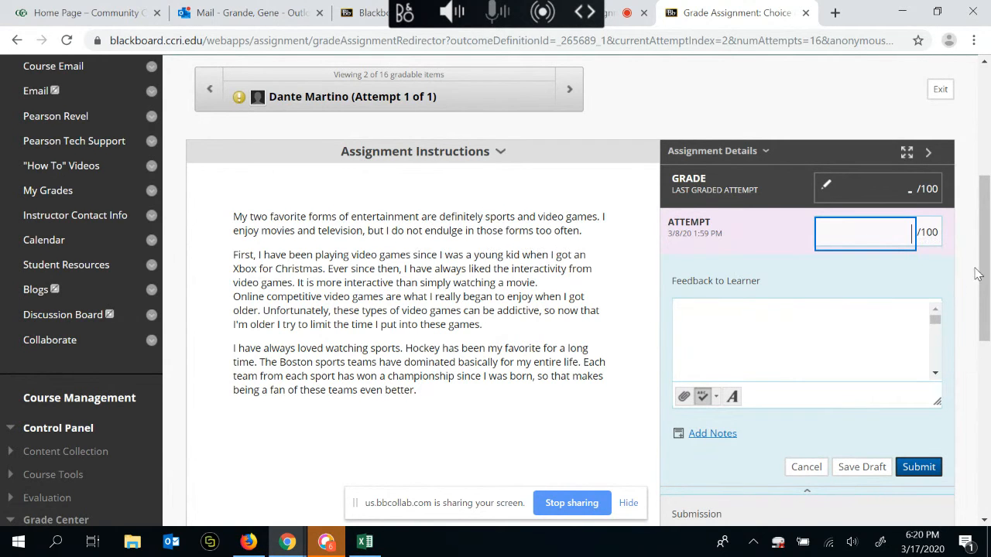
pyautogui.moveTo(984, 267); pyautogui.dragTo(985, 343)
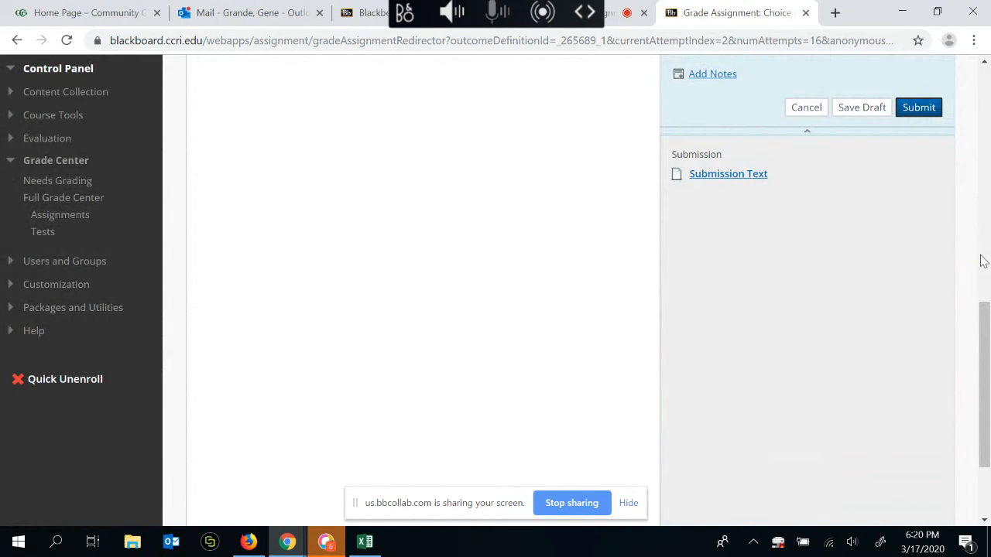
pyautogui.moveTo(977, 399); pyautogui.dragTo(941, 380)
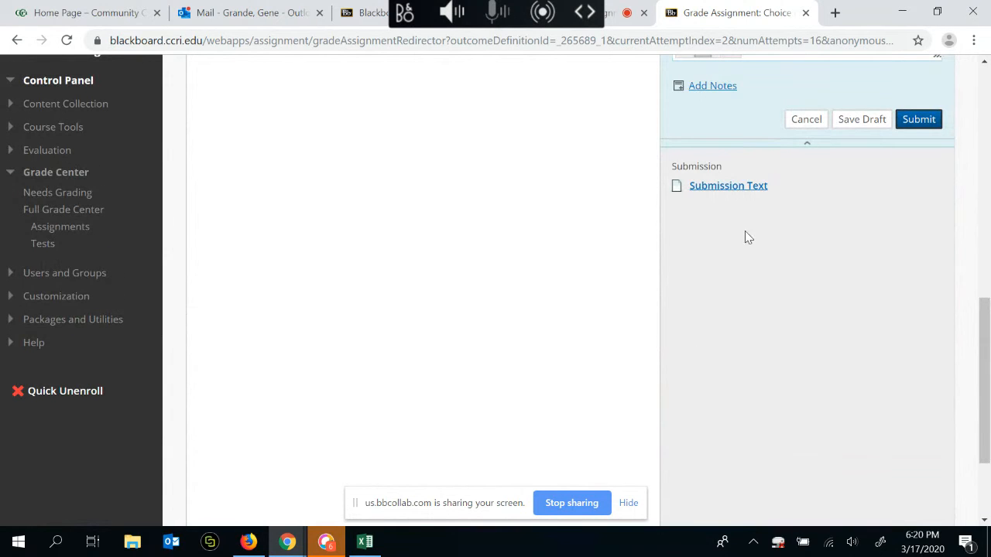
pyautogui.moveTo(984, 315); pyautogui.dragTo(983, 242)
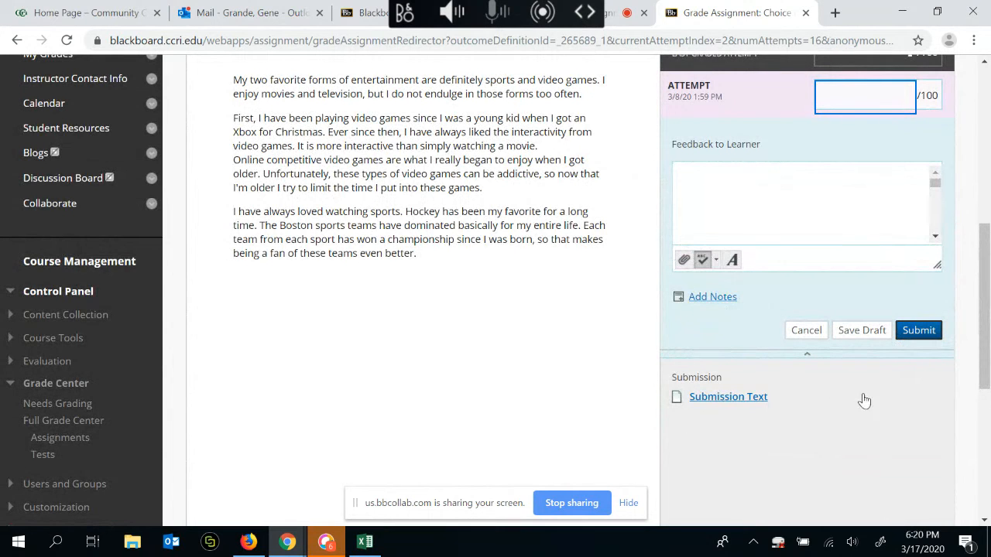
pyautogui.click(809, 357)
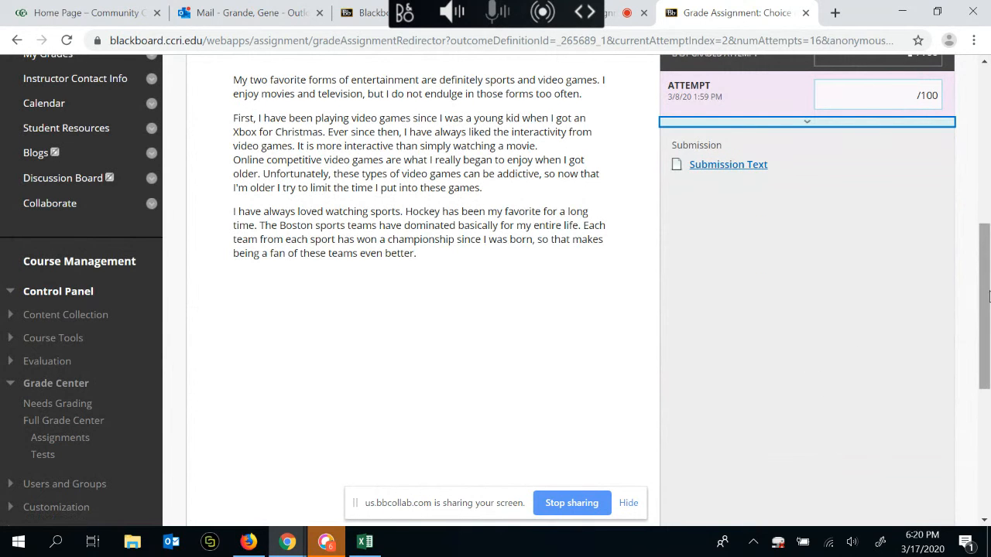
# - Return to the Needs Grading list and stop sharing the screen
pyautogui.moveTo(983, 296); pyautogui.dragTo(983, 165)
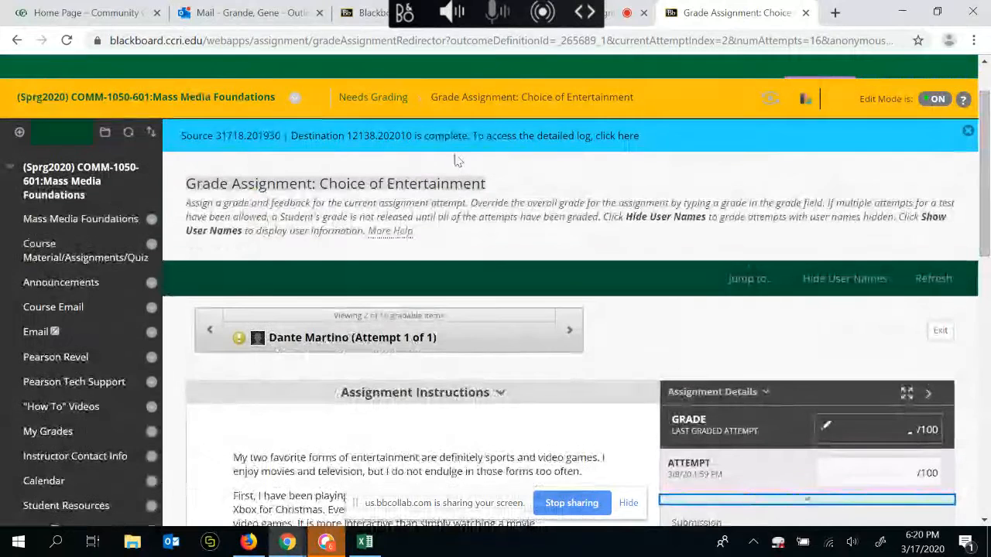
pyautogui.click(350, 107)
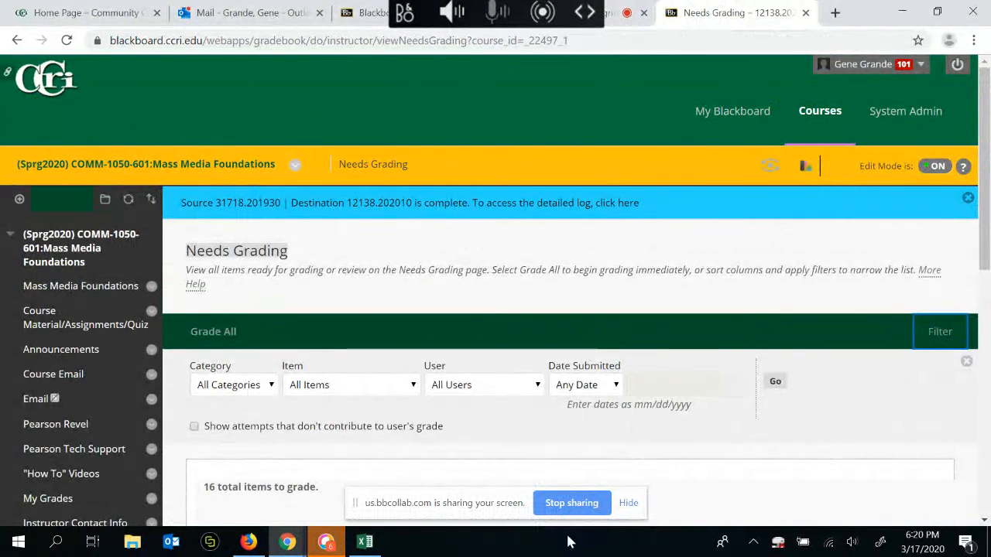
pyautogui.click(572, 511)
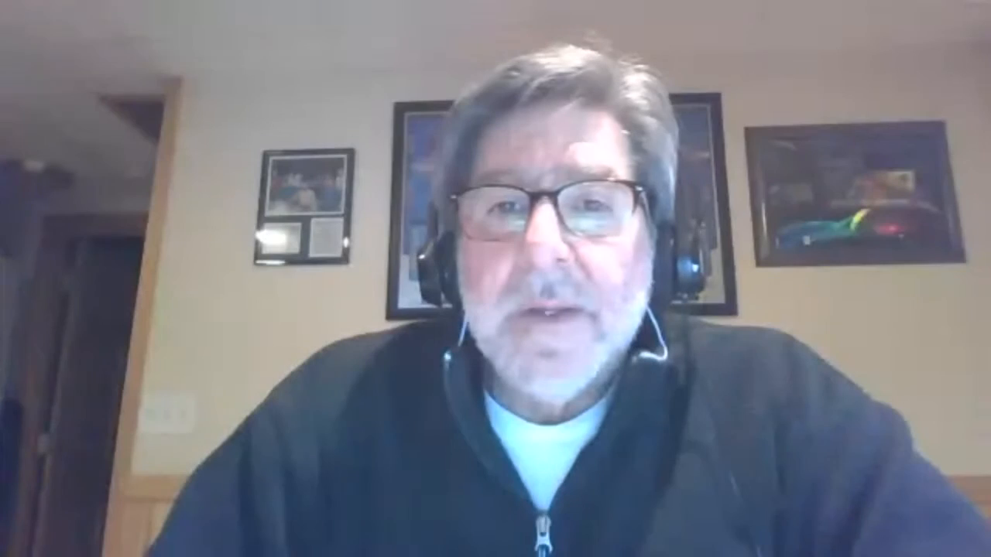